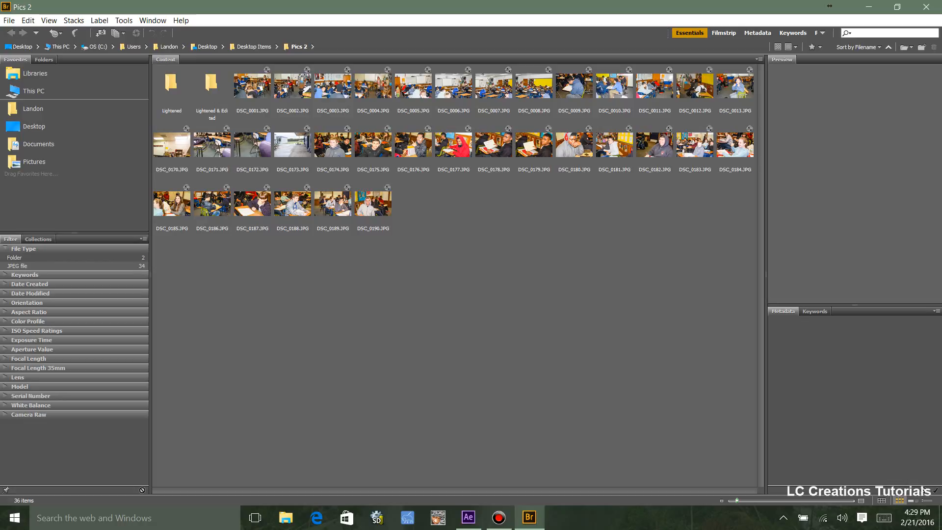
- Open a File Explorer window to view its frequent folders, and switch back to Adobe Bridge
click(286, 517)
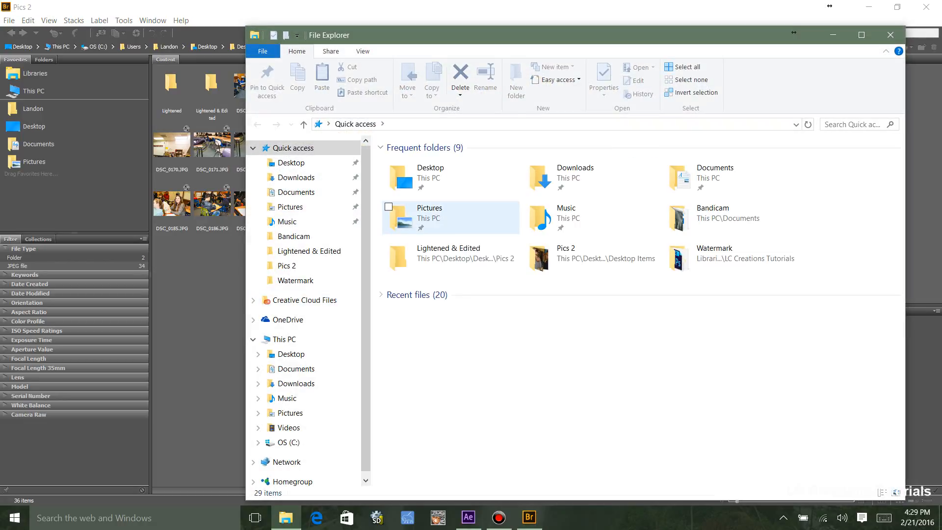
click(529, 518)
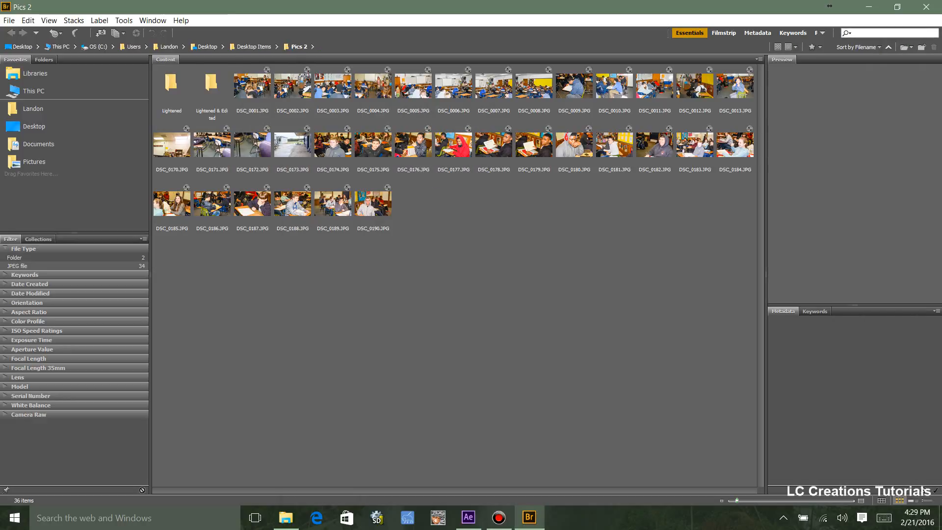
- Preview DSC_0001.JPG and DSC_0189.JPG while trying different widths for the Preview and Favorites panels
click(252, 88)
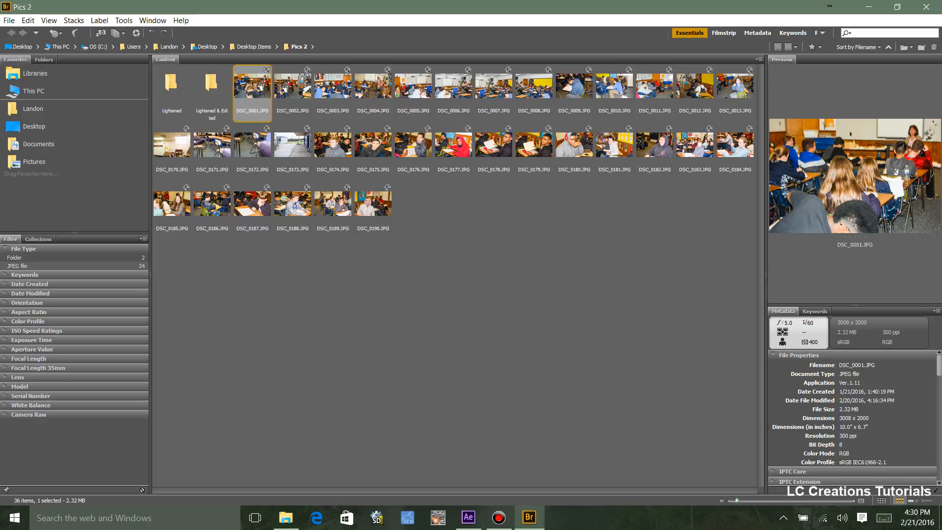
drag(766, 274, 636, 274)
click(564, 206)
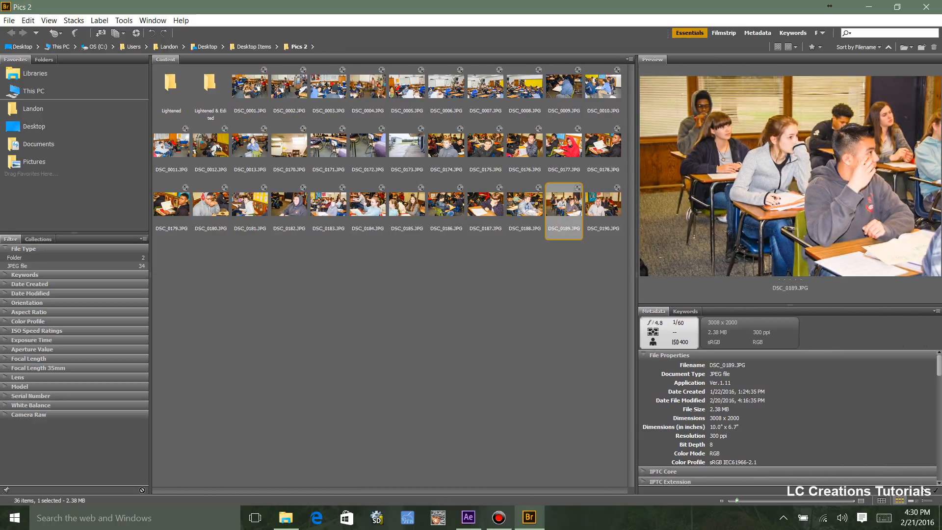
drag(637, 274, 781, 274)
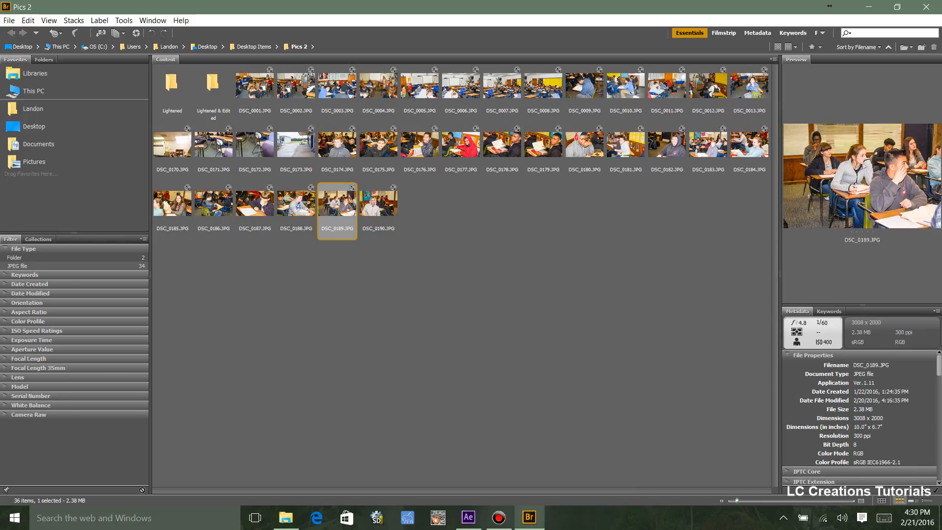
drag(150, 274, 165, 274)
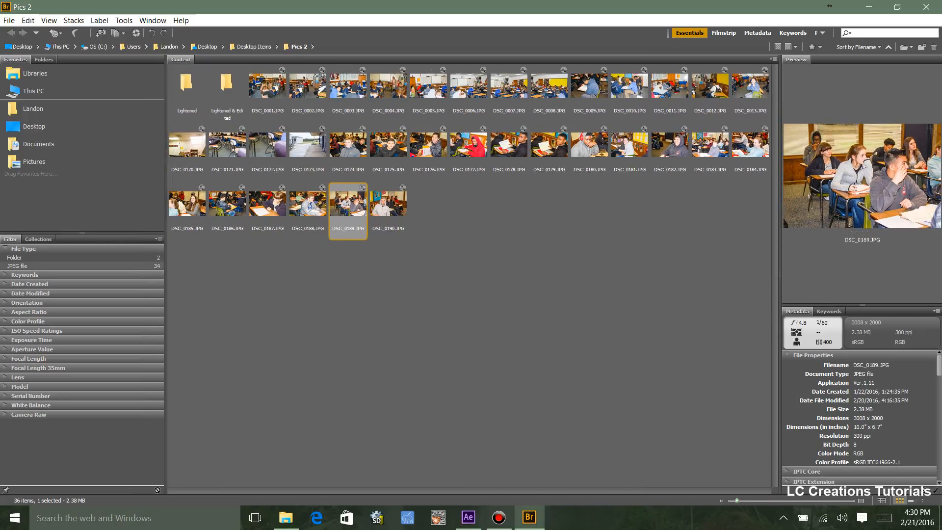
- Browse the Desktop folder from the favorites, and return to the Pics 2 folder
click(34, 127)
click(227, 201)
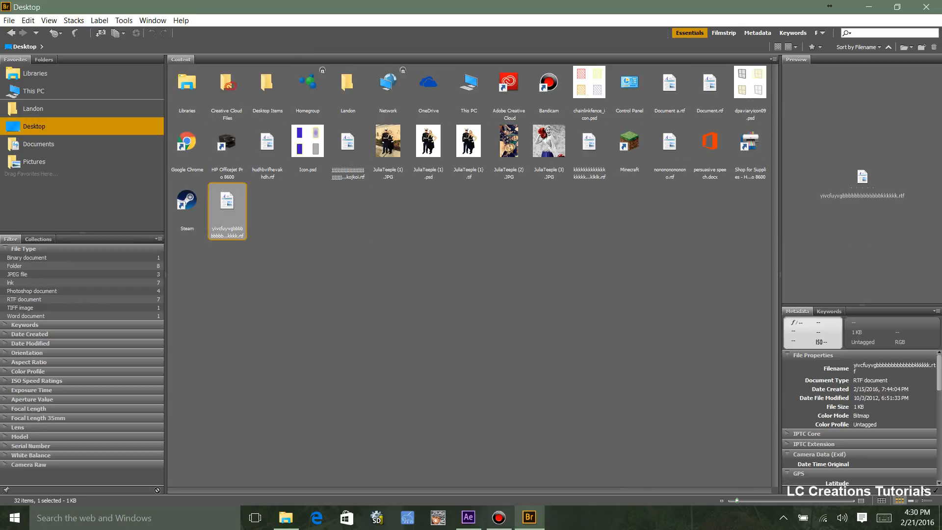
click(441, 314)
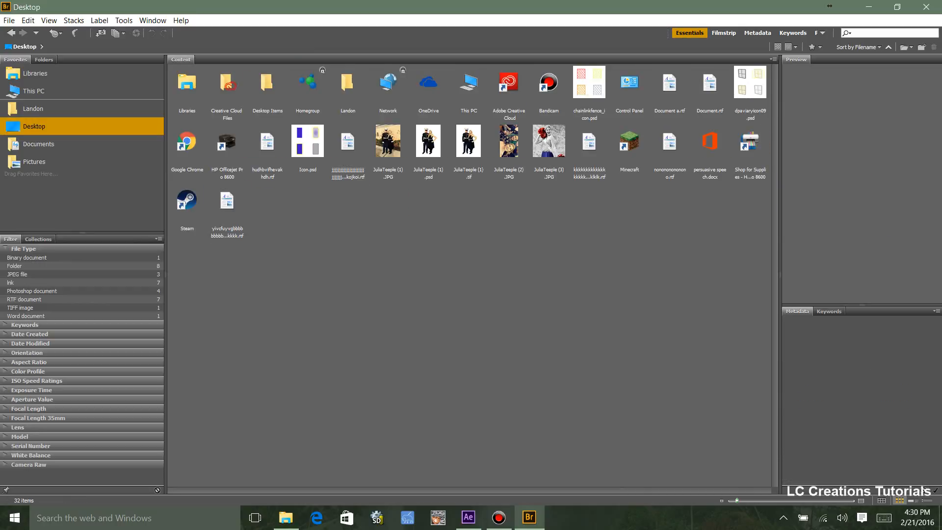
click(10, 33)
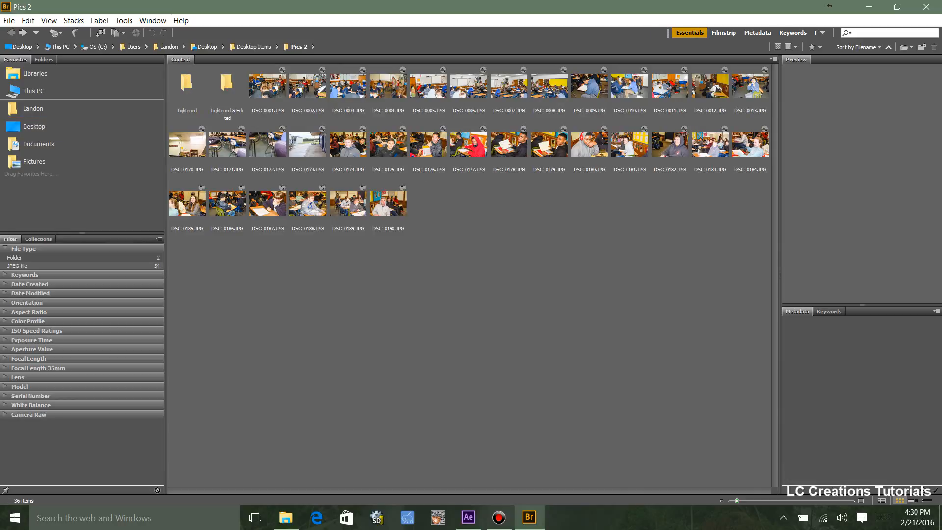
- Narrow the Favorites panel and widen the Preview panel to enlarge the photo preview
mouse_move(165, 275)
mouse_down()
mouse_move(60, 274)
mouse_move(208, 274)
mouse_move(149, 274)
mouse_up()
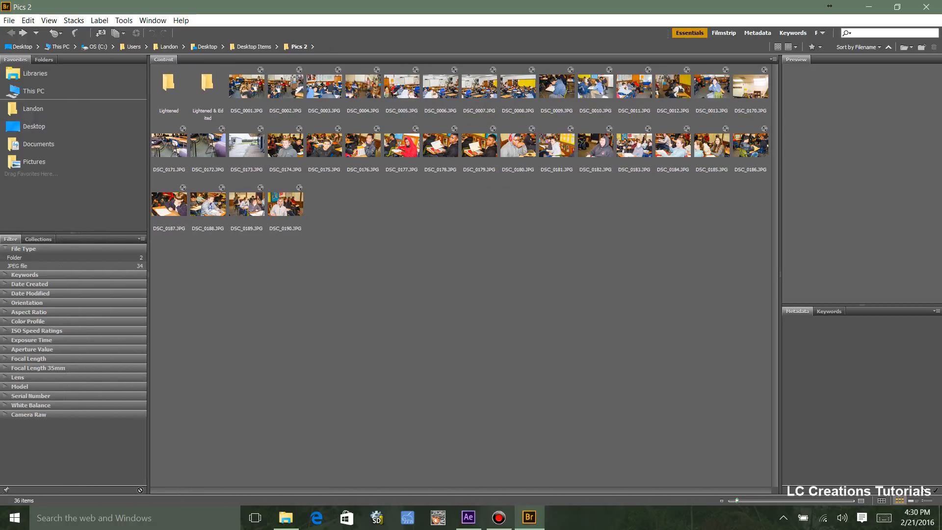
drag(779, 275, 638, 275)
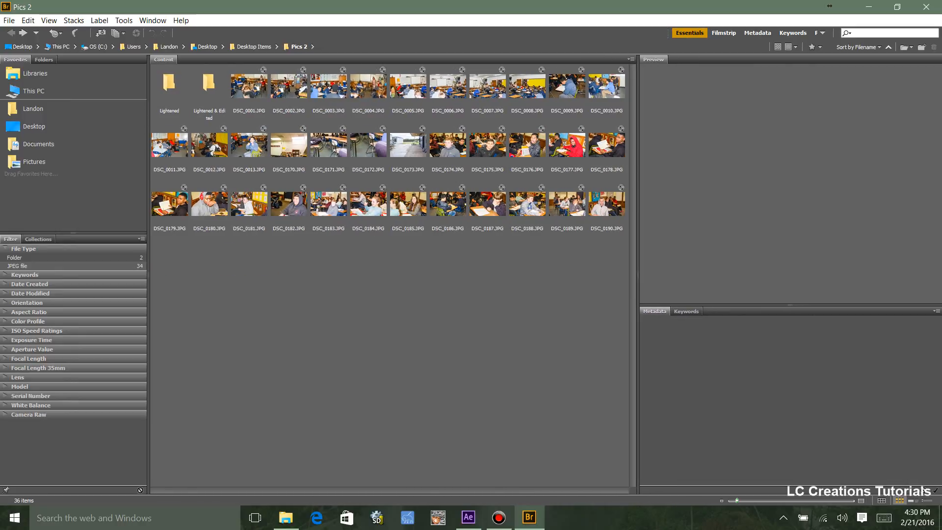
- Preview the photos DSC_0189.JPG, DSC_0190.JPG, DSC_0178.JPG and DSC_0001.JPG one after another
click(567, 204)
click(606, 204)
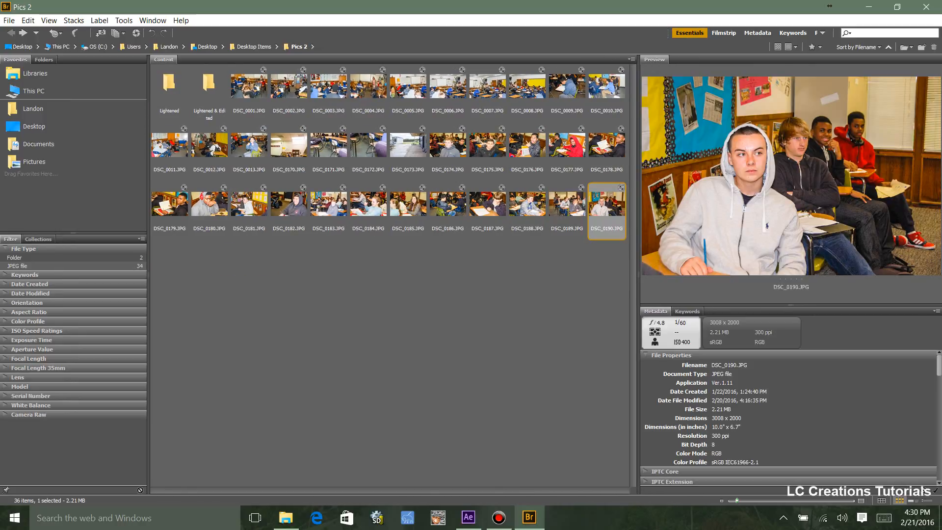
click(607, 145)
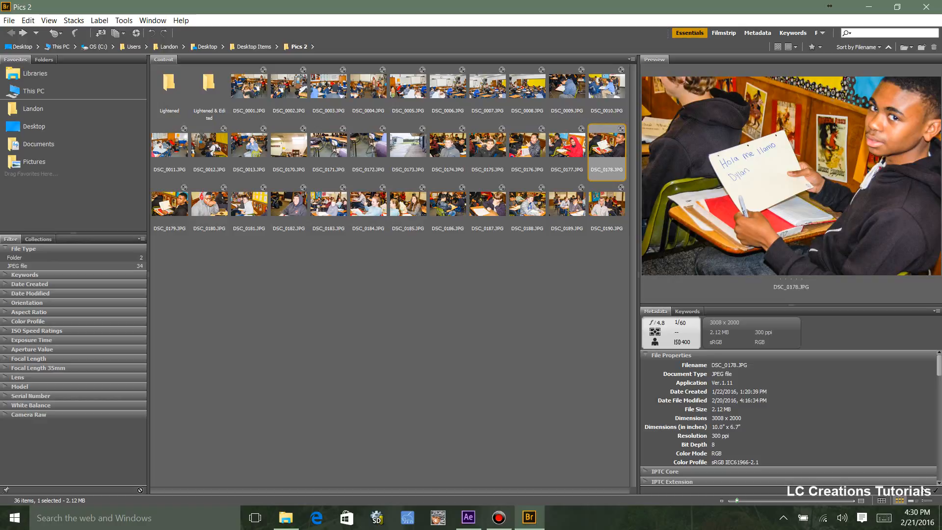
click(249, 86)
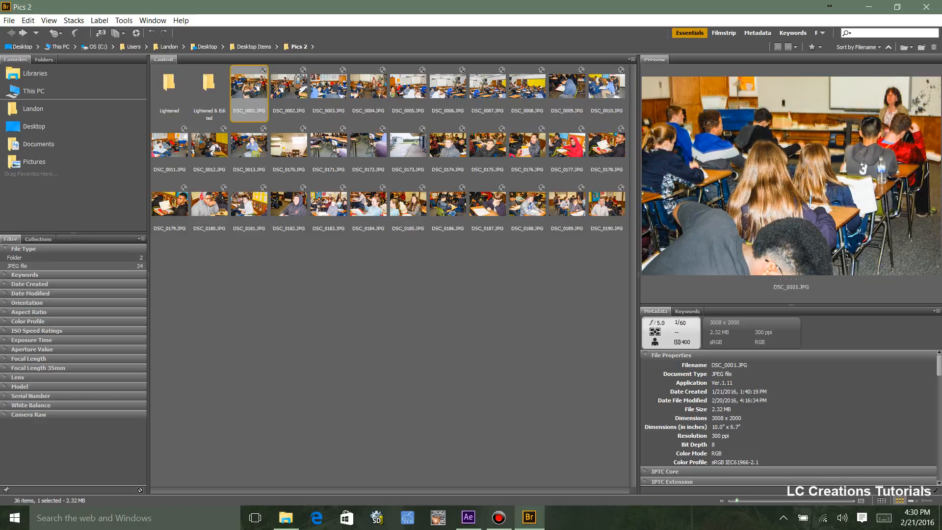
- Select all photos in the Pics 2 folder, and clear the selection
key(ctrl+a)
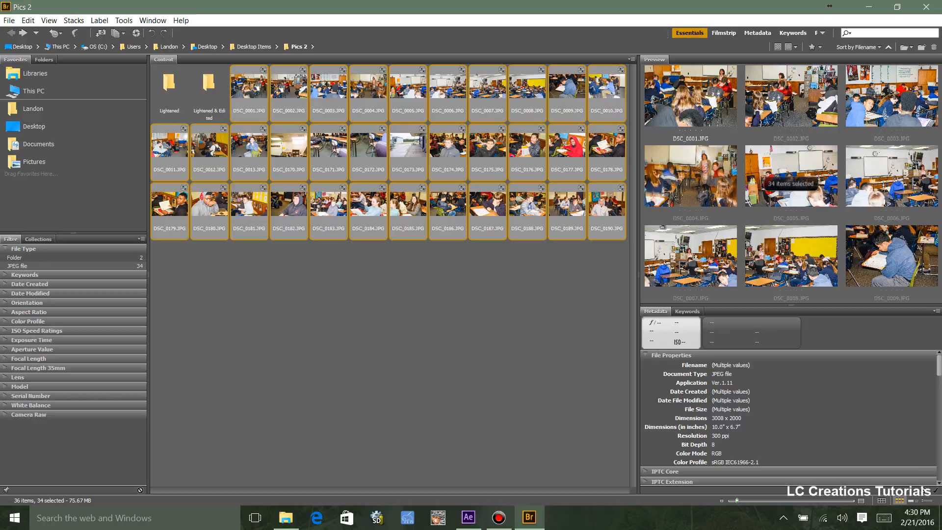
key(ctrl+shift+a)
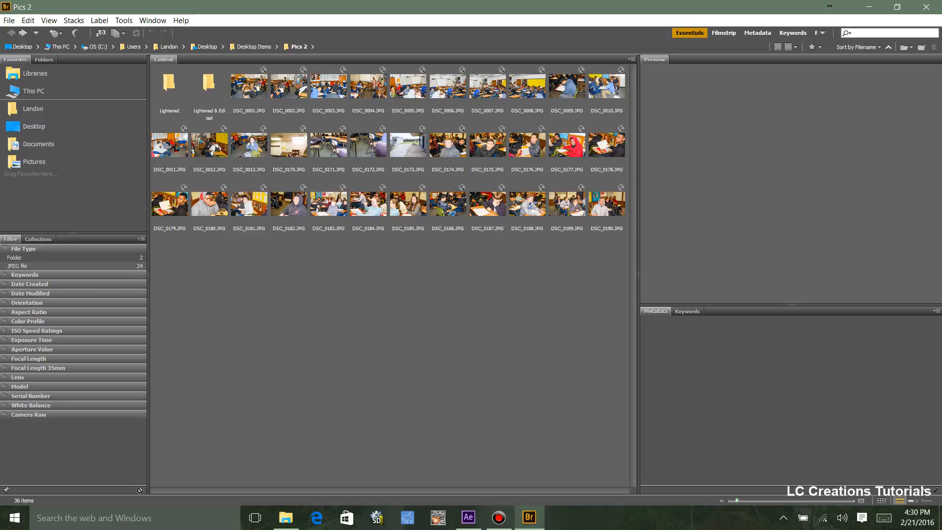
- Review the file commands available for DSC_0001.JPG, including the destination folders offered for moving it
right_click(248, 91)
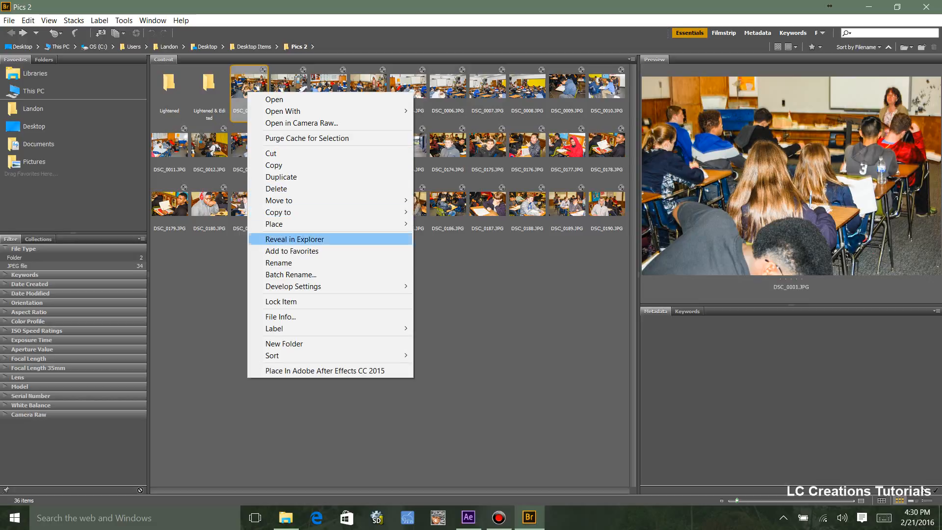
mouse_move(293, 286)
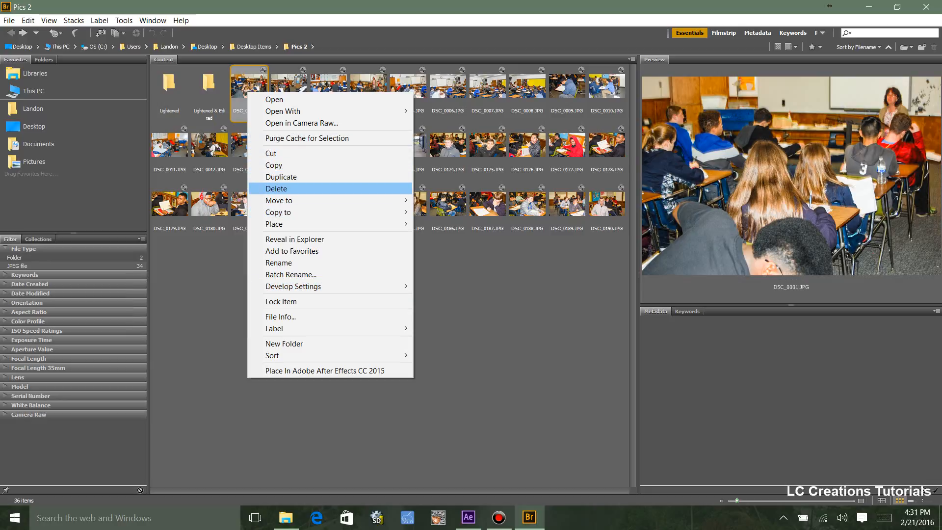
mouse_move(295, 223)
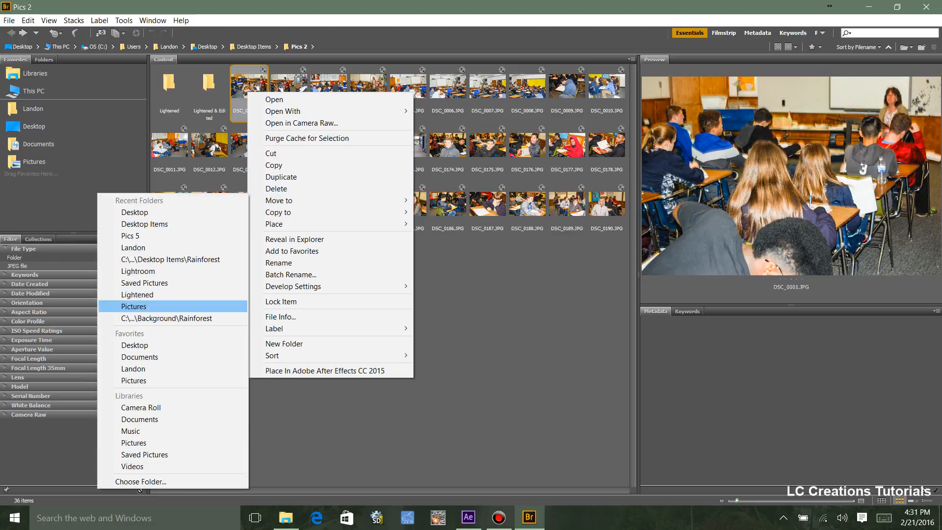
click(134, 306)
click(250, 88)
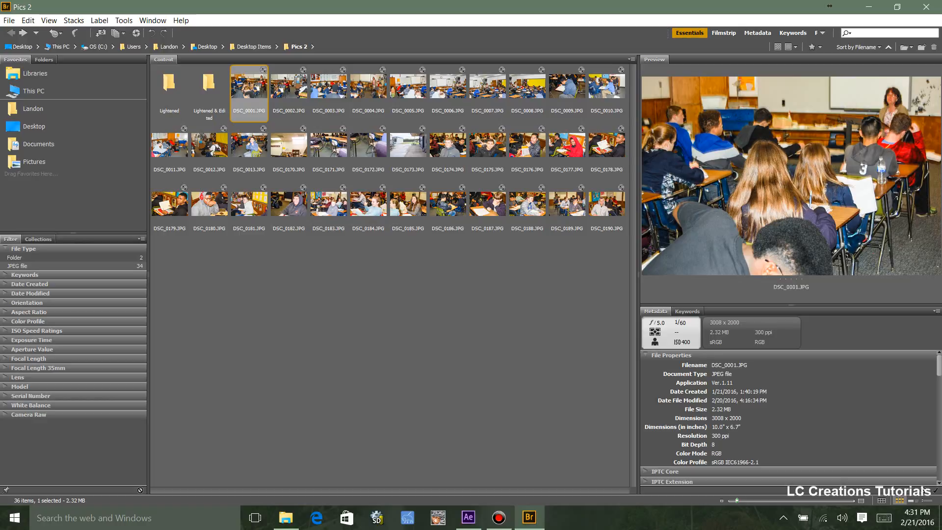
right_click(298, 88)
key(Escape)
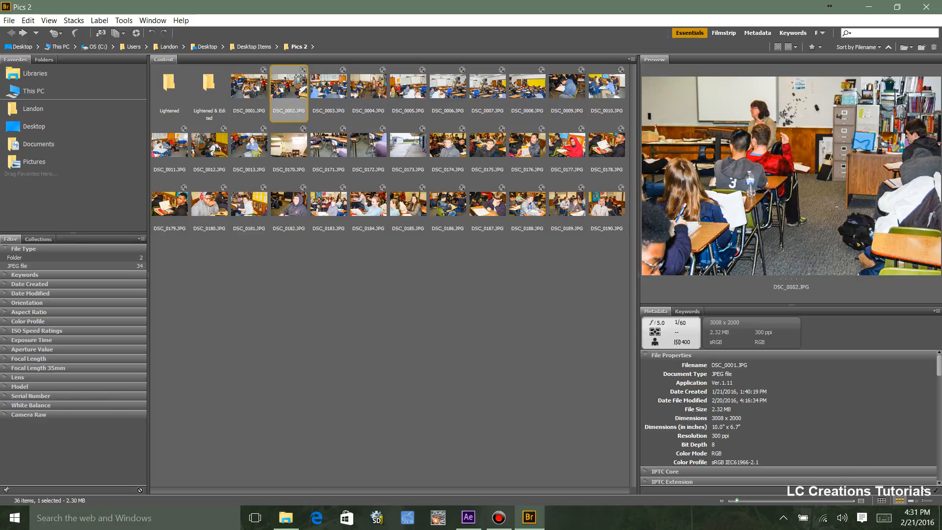
- Look inside the Lightened & Edited folder, and return to the Pics 2 folder
double_click(209, 86)
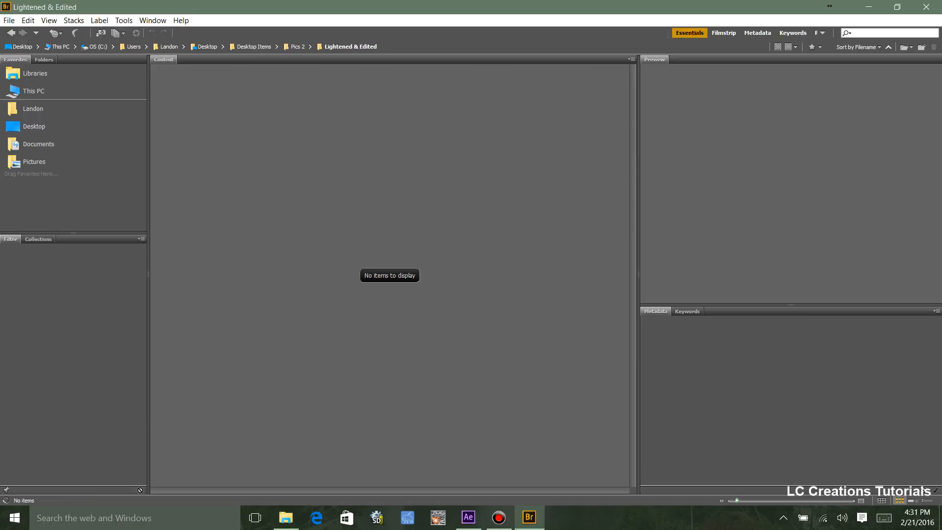
click(298, 47)
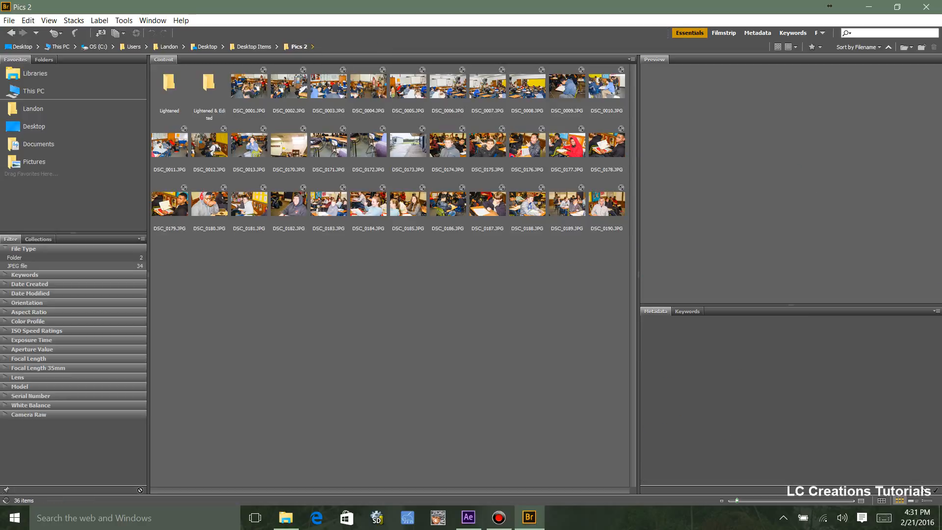
click(297, 46)
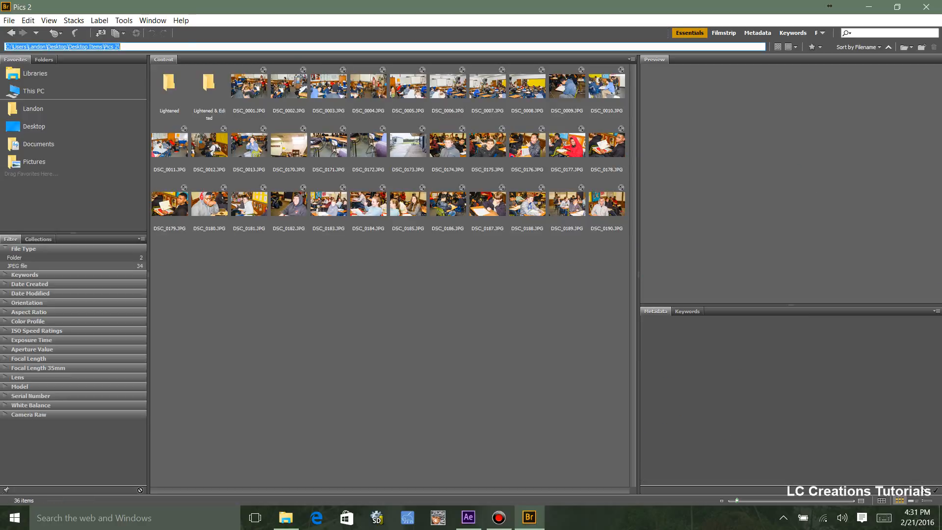
- Preview DSC_0183.JPG, pick it up briefly within the folder, and clear the selection
click(328, 205)
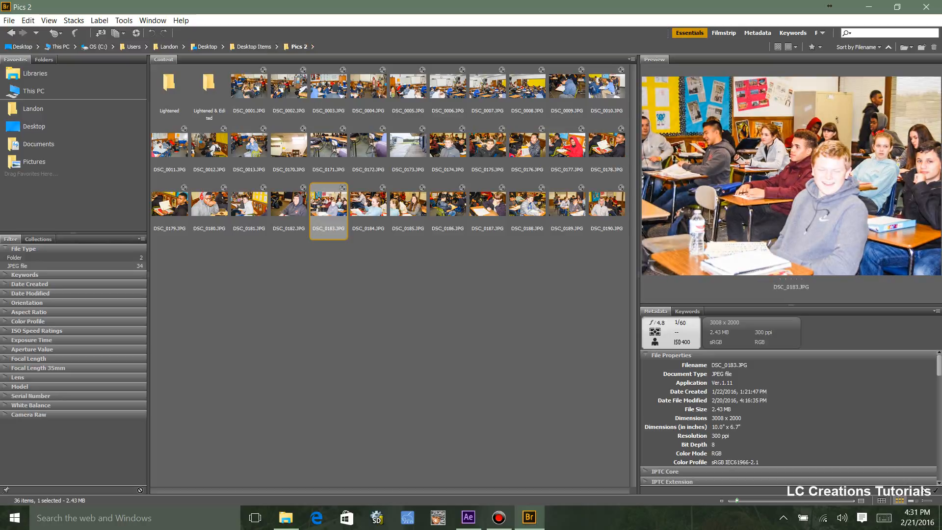
drag(328, 205, 332, 224)
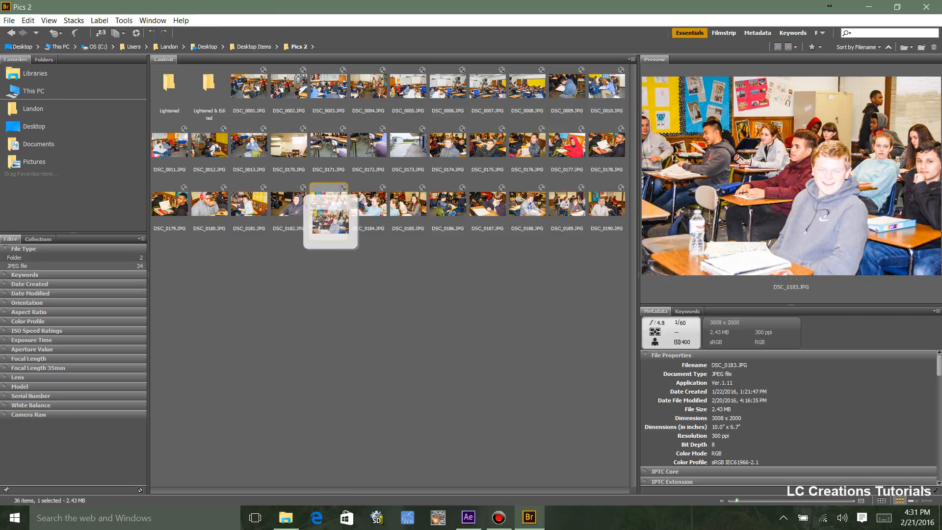
click(339, 270)
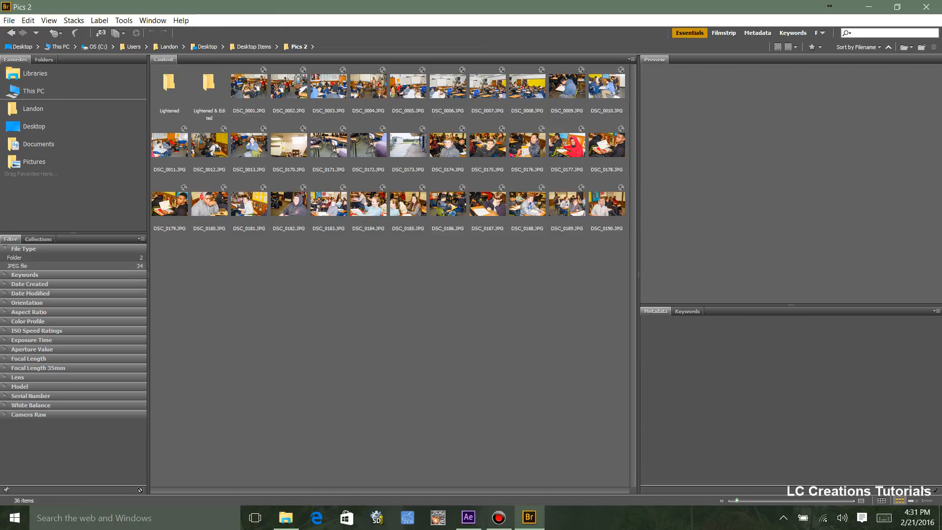
- Go up to the Desktop folder, and navigate through Desktop Items back into Pics 2
click(207, 47)
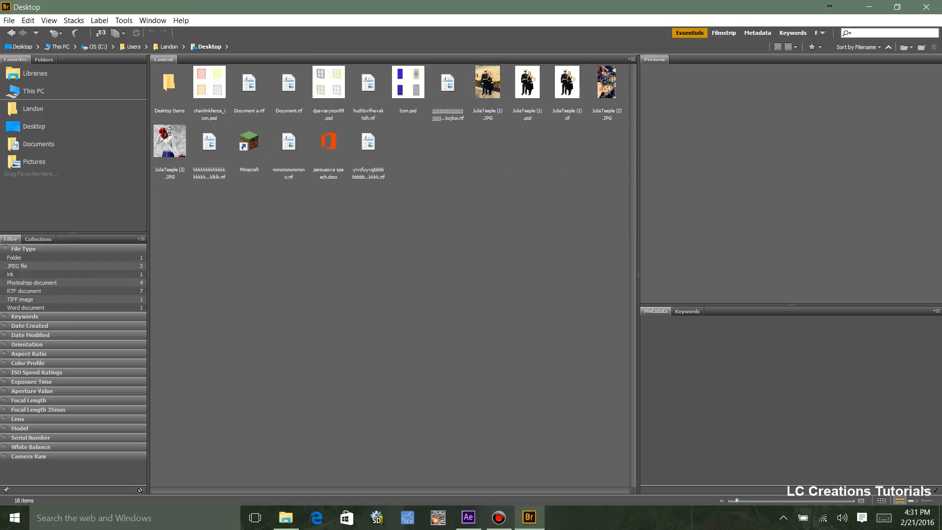
double_click(169, 84)
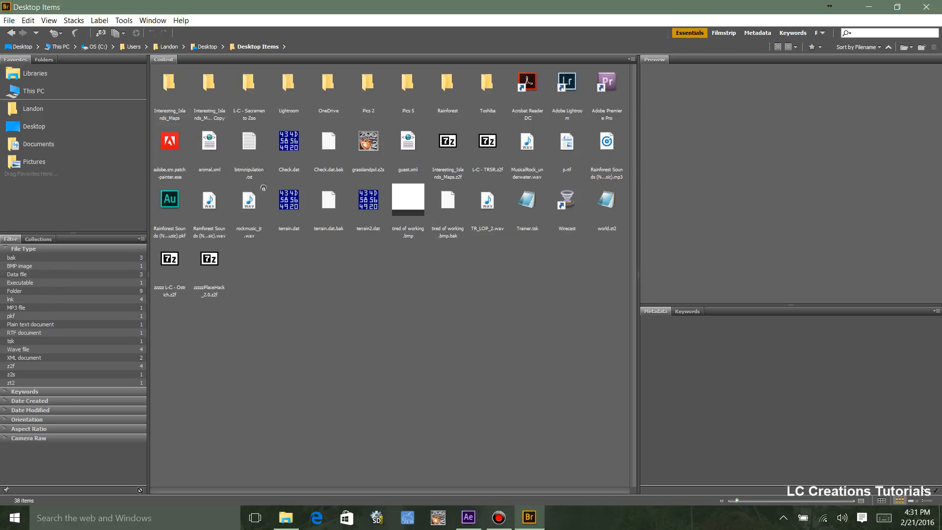
double_click(369, 84)
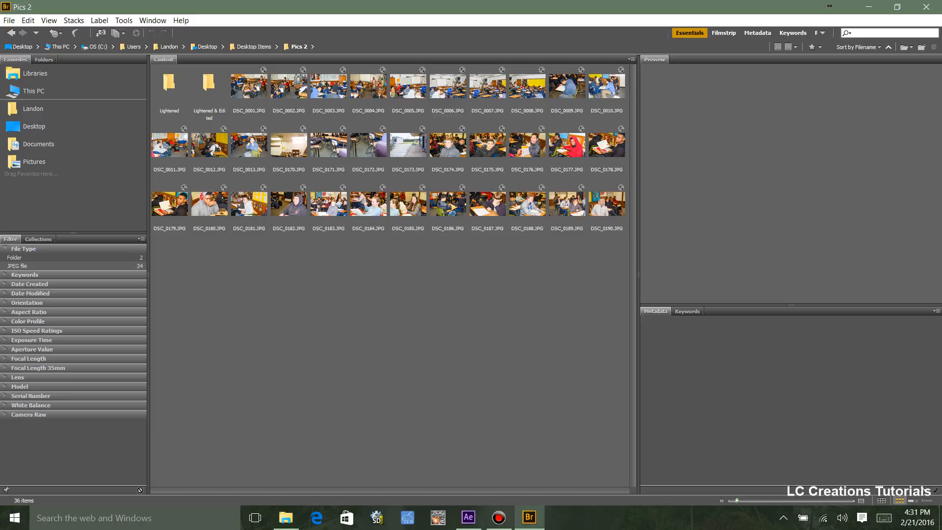
- Copy all photos in the Pics 2 folder to the clipboard, and reselect only DSC_0001.JPG
click(249, 88)
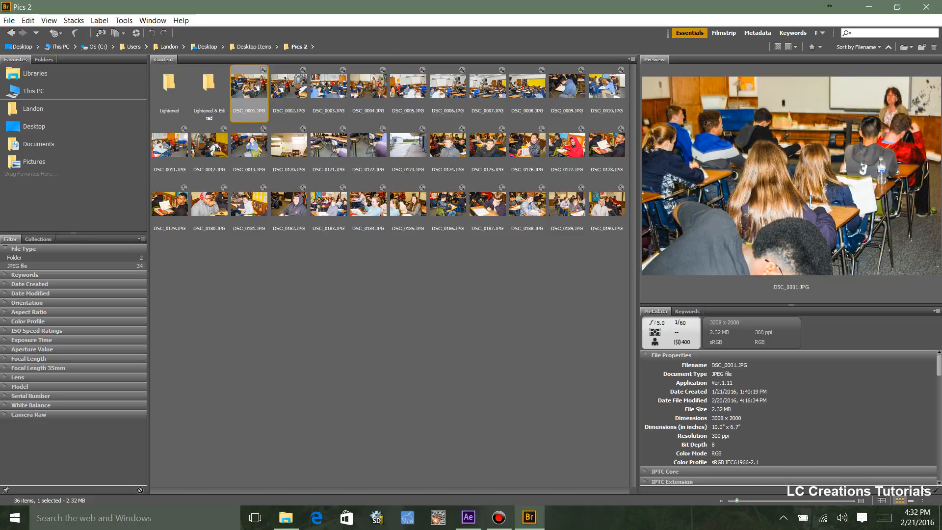
key(ctrl+a)
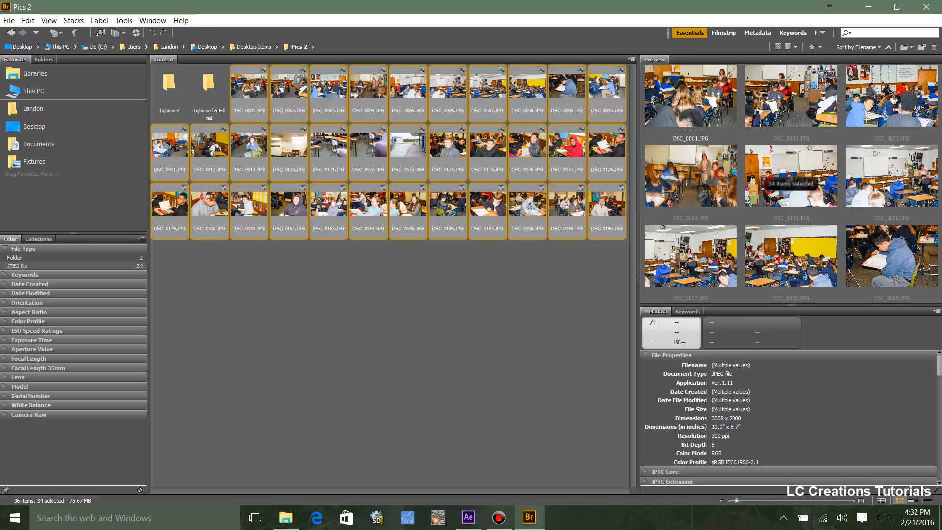
right_click(274, 161)
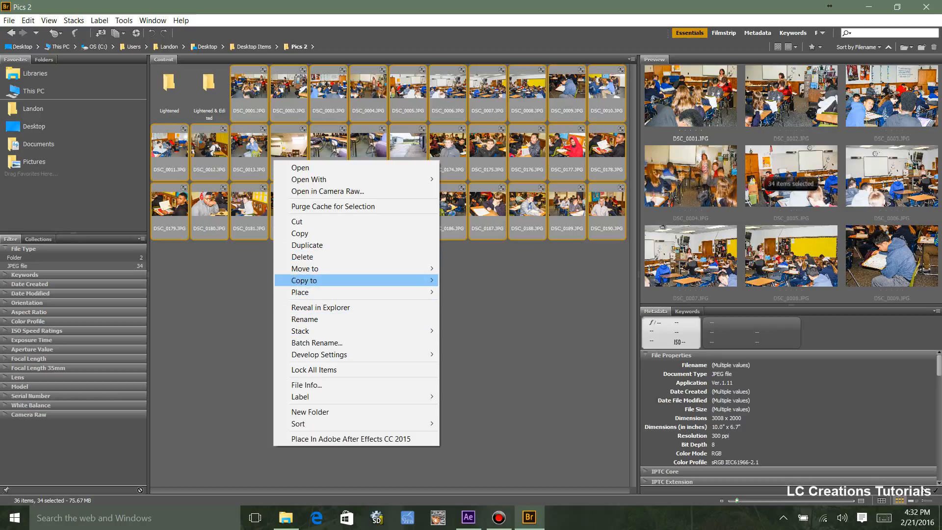
click(301, 233)
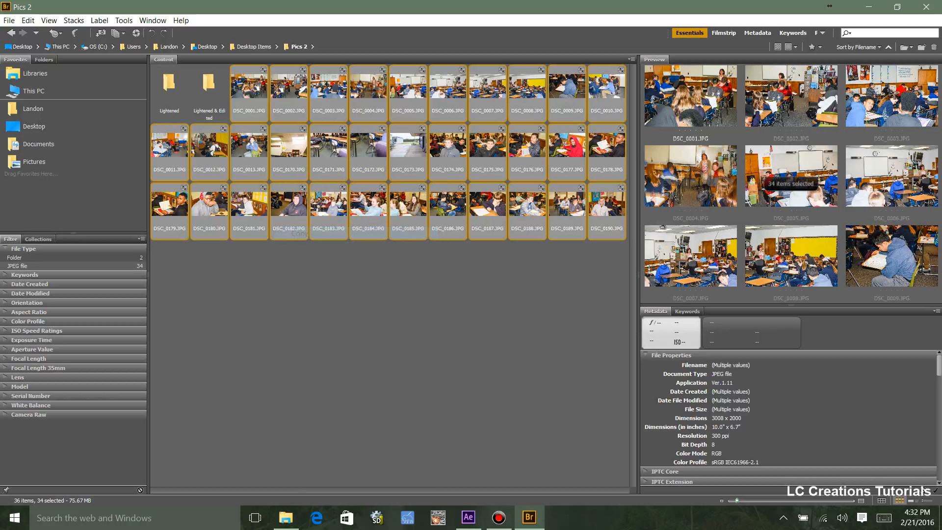
click(249, 93)
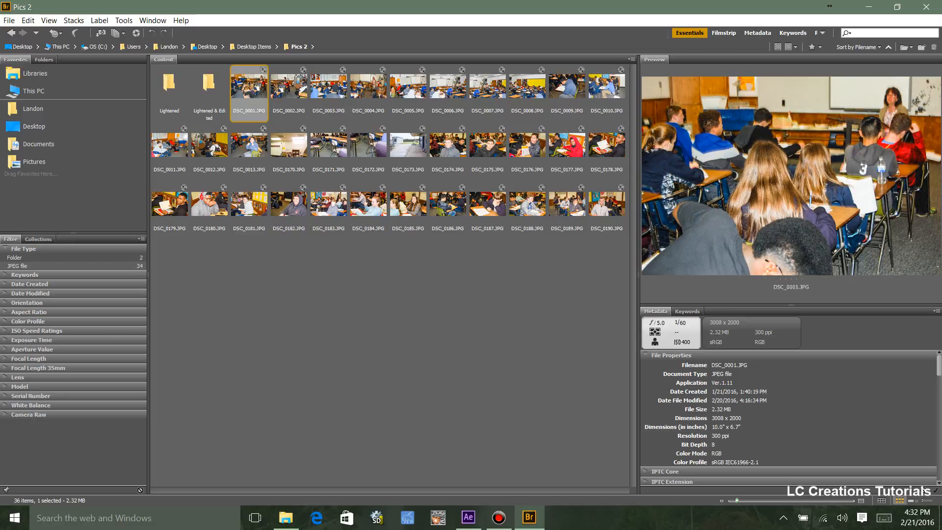
- Copy all the photos in the Pics 2 folder to the clipboard
key(ctrl+a)
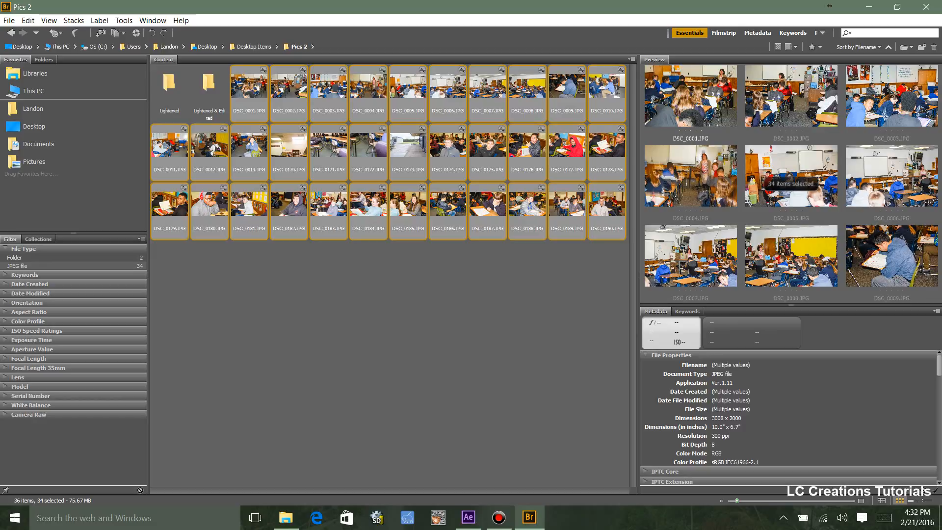
right_click(241, 112)
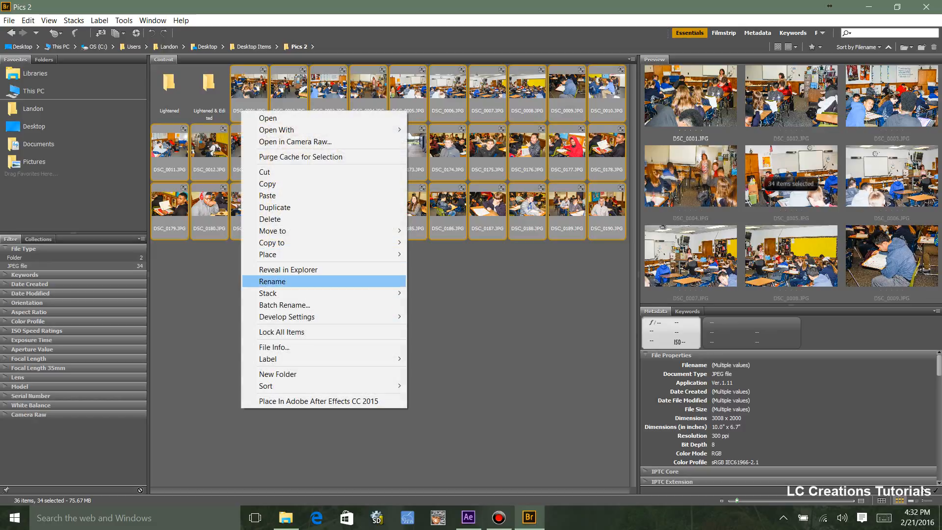
click(268, 184)
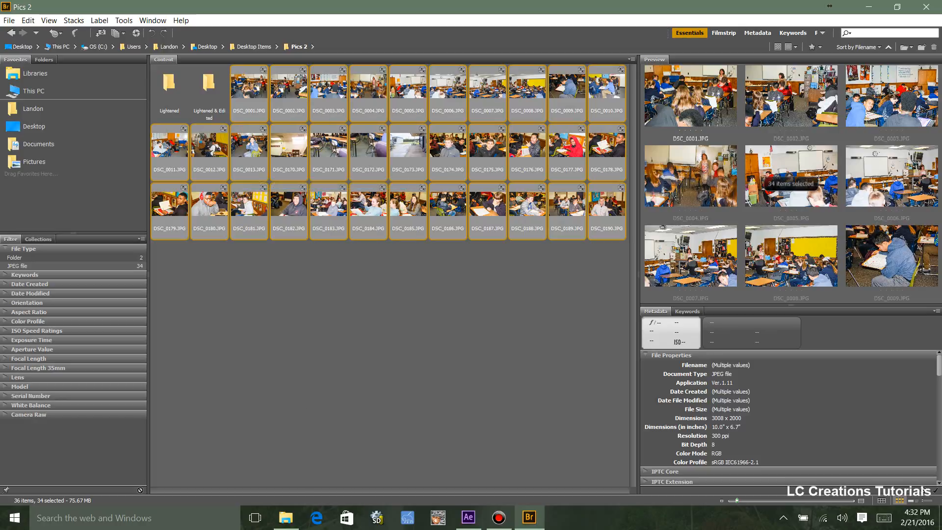
- Go into the Lightened & Edited folder inside Pics 2 and paste the copied photos there
click(209, 89)
double_click(209, 89)
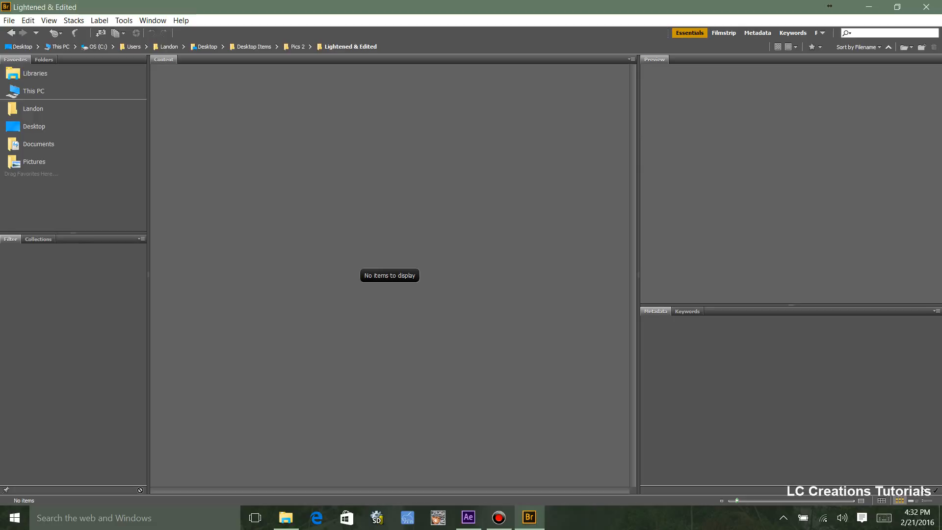
click(297, 47)
click(253, 47)
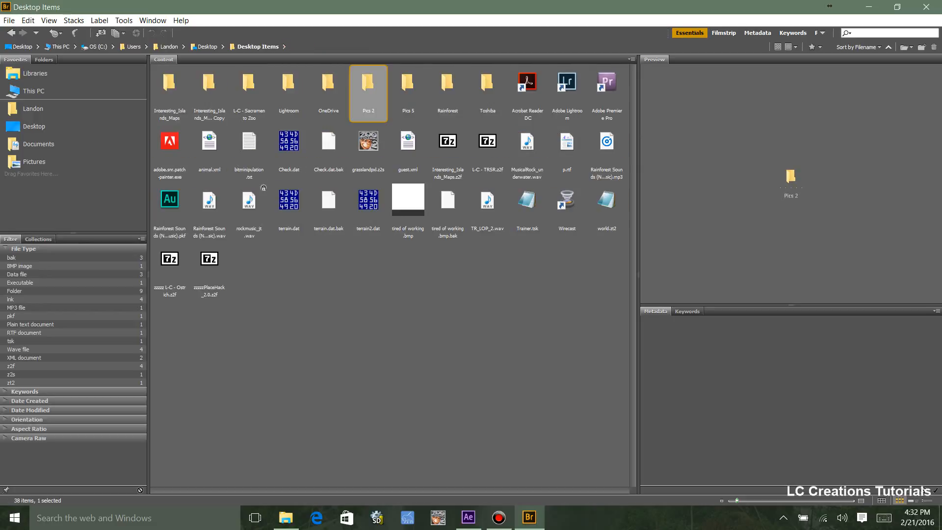
double_click(368, 89)
double_click(209, 88)
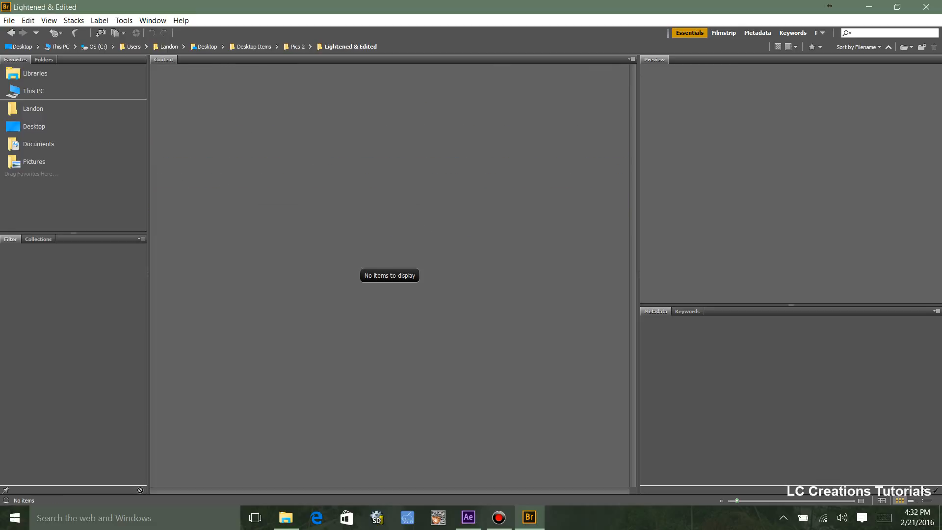
right_click(253, 133)
click(279, 140)
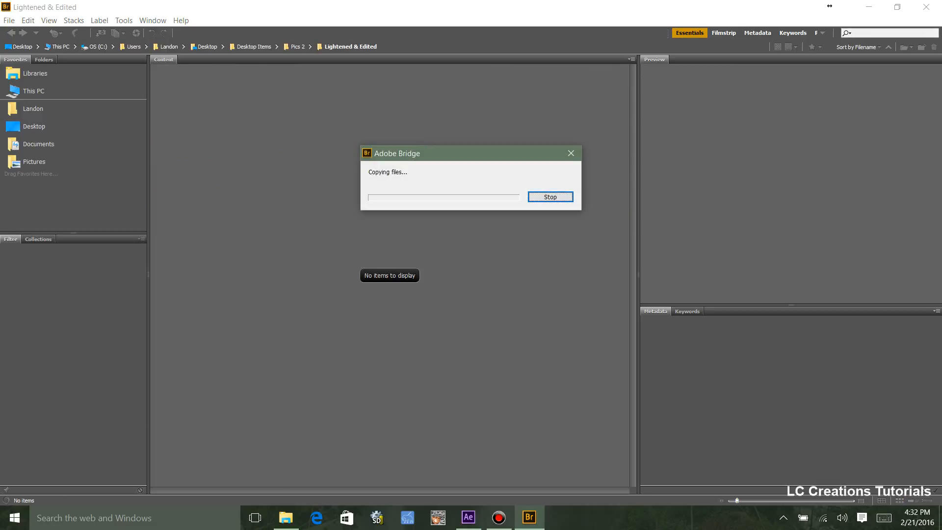
- Select the pasted photos, and switch between the Pics 2 and Lightened & Edited folders to compare their contents
drag(528, 244, 167, 86)
drag(528, 86, 617, 85)
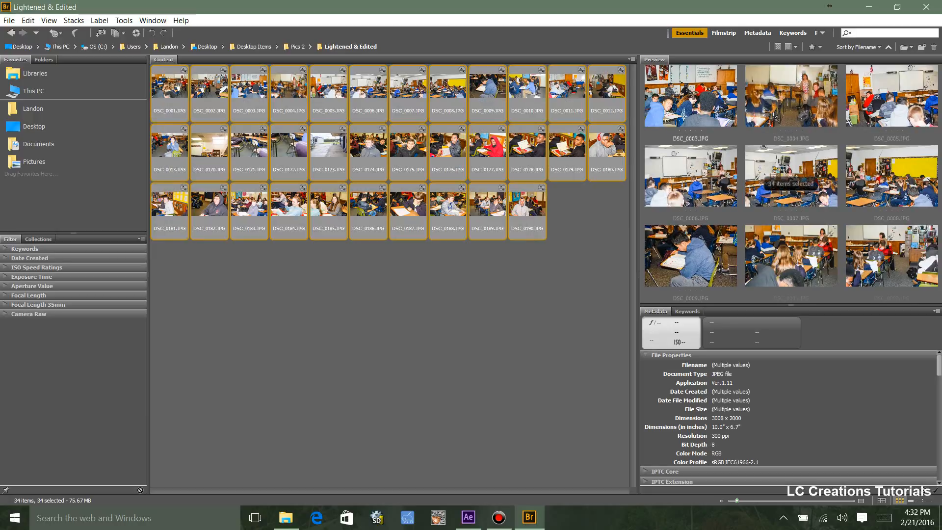
click(298, 46)
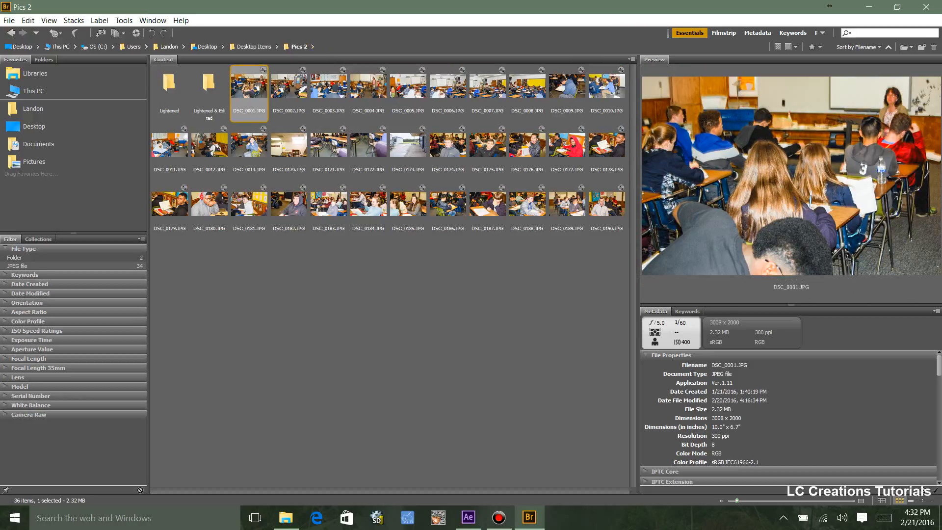
double_click(209, 85)
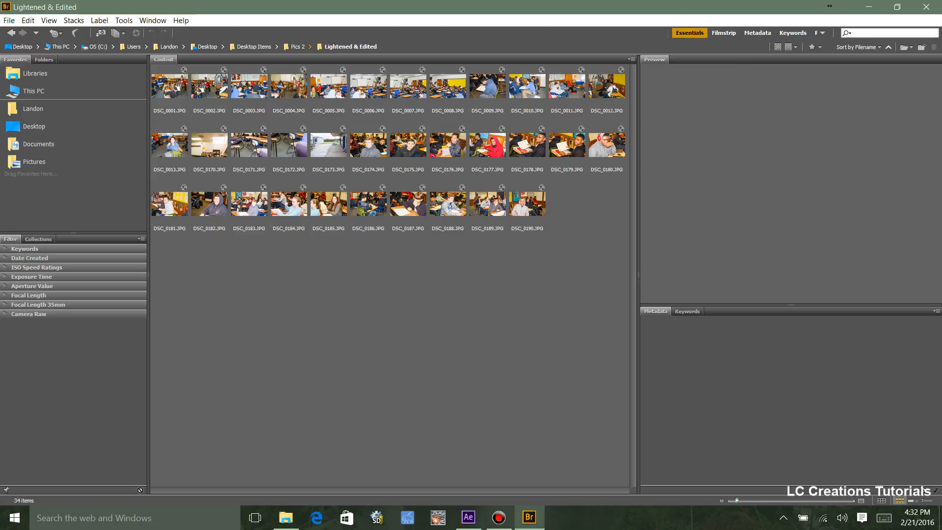
click(297, 47)
double_click(208, 84)
- Preview DSC_0001.JPG and DSC_0190.JPG in the Lightened & Edited folder, and clear the selection
click(169, 87)
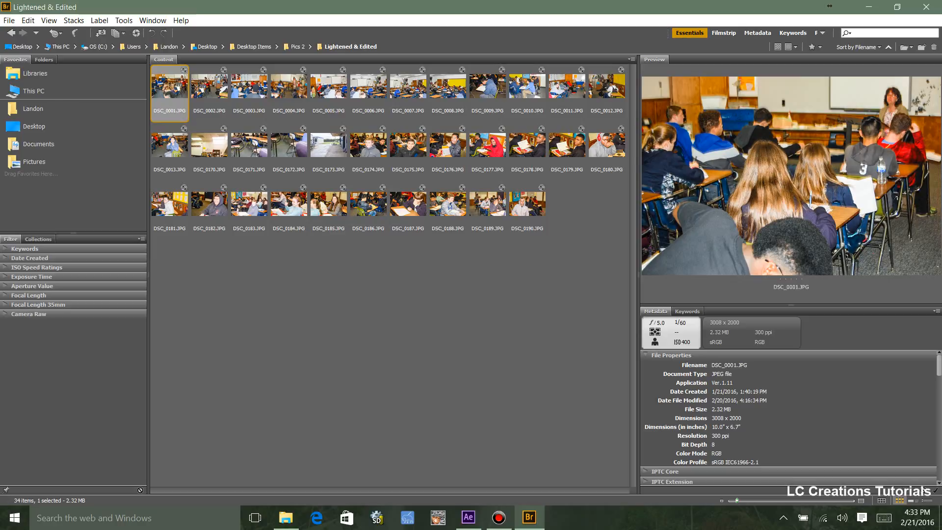
click(527, 204)
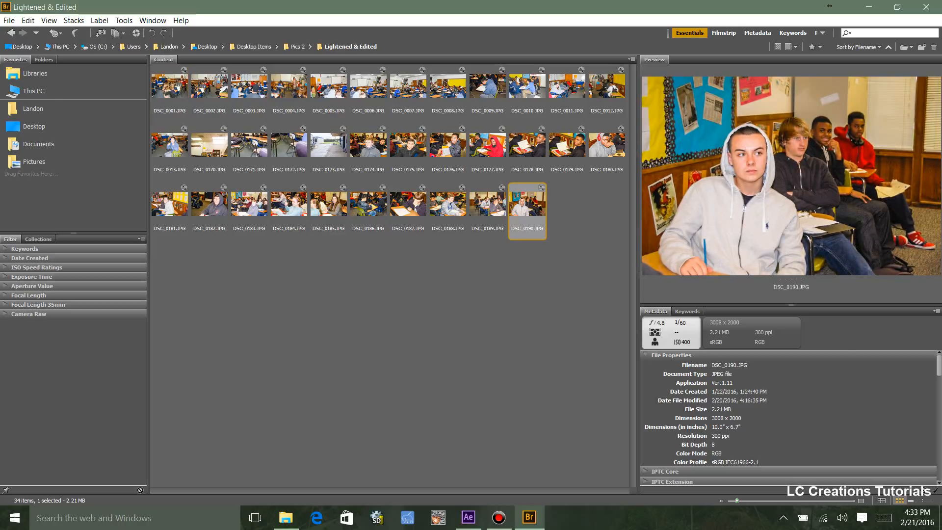
right_click(385, 205)
click(339, 290)
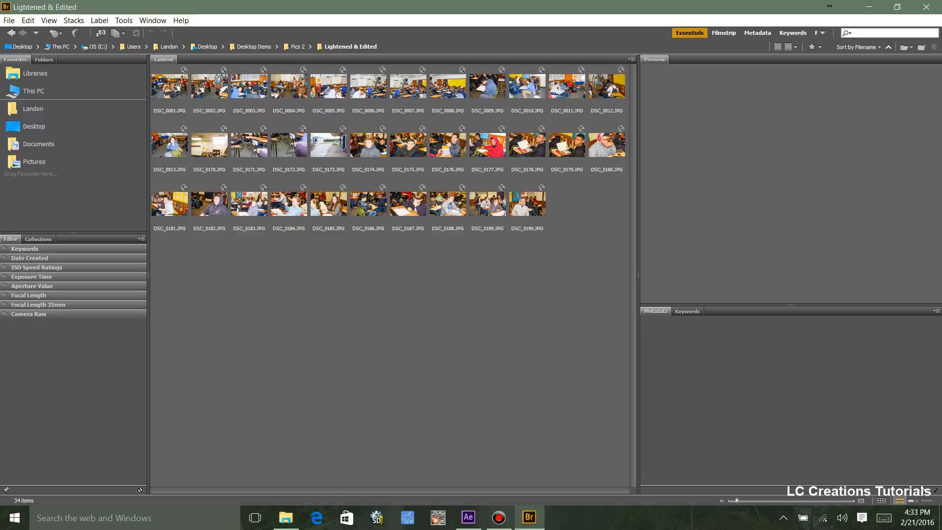
- Compare the commands offered for all selected photos with those offered for the empty area of the folder
key(ctrl+a)
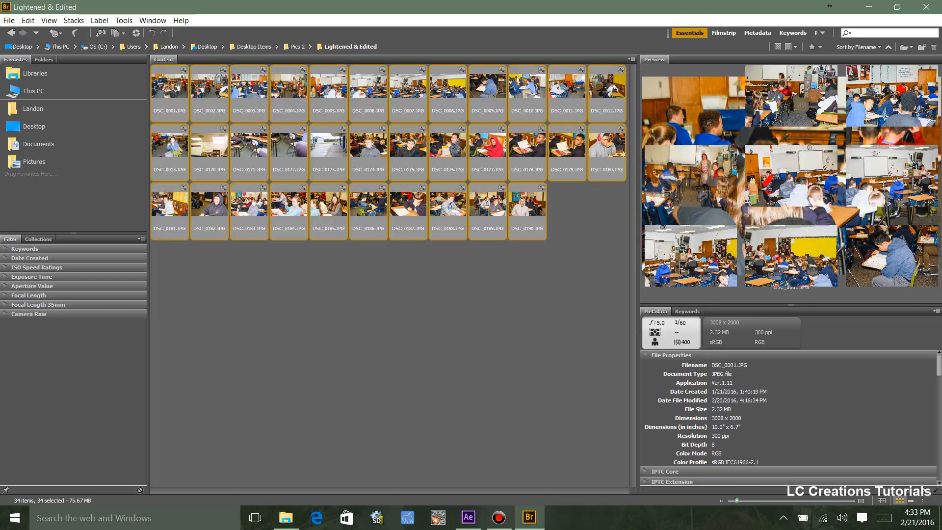
right_click(542, 209)
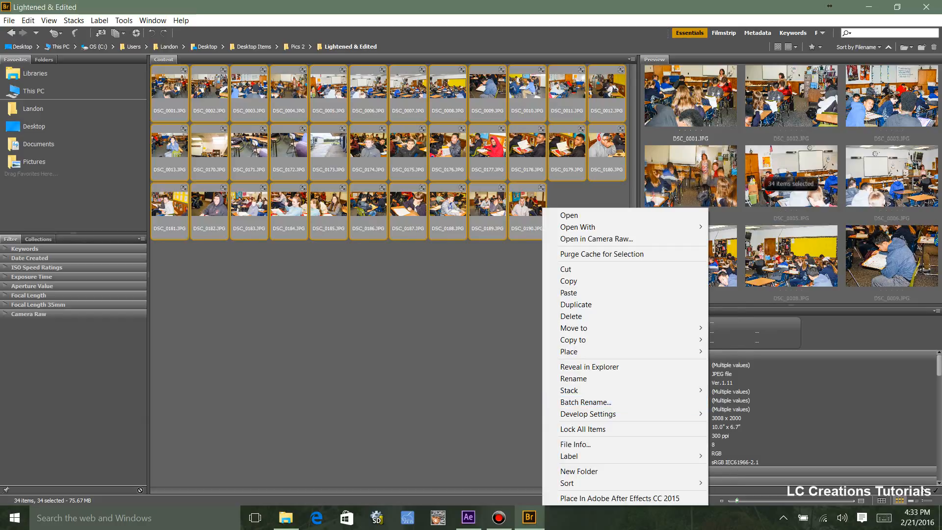
right_click(438, 269)
key(Escape)
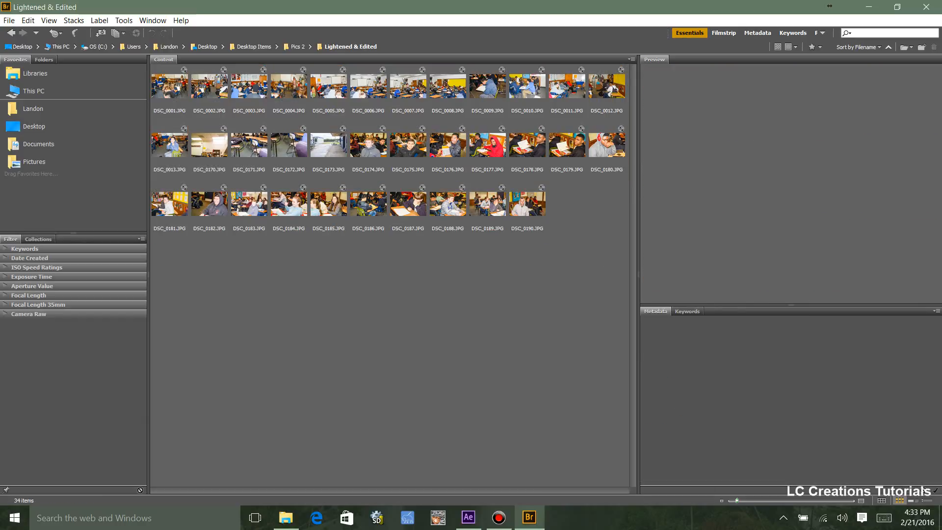
key(ctrl+a)
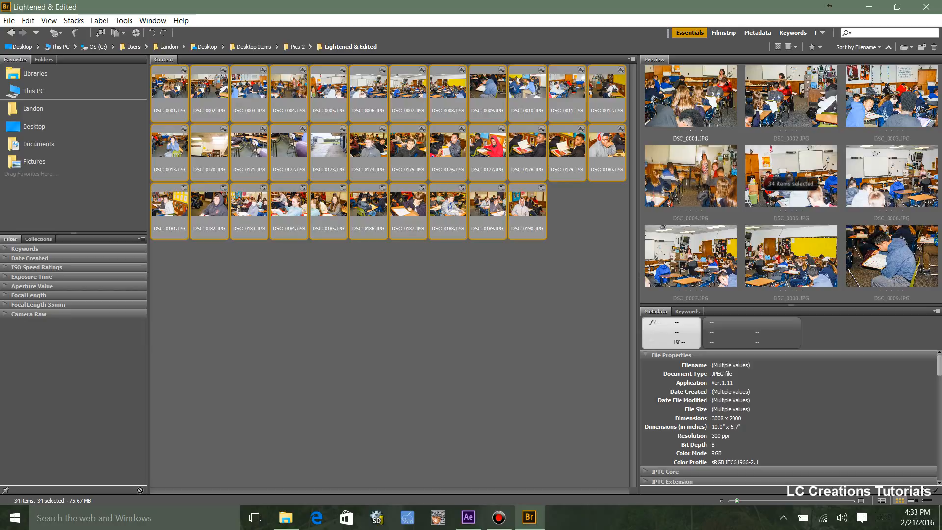
right_click(563, 162)
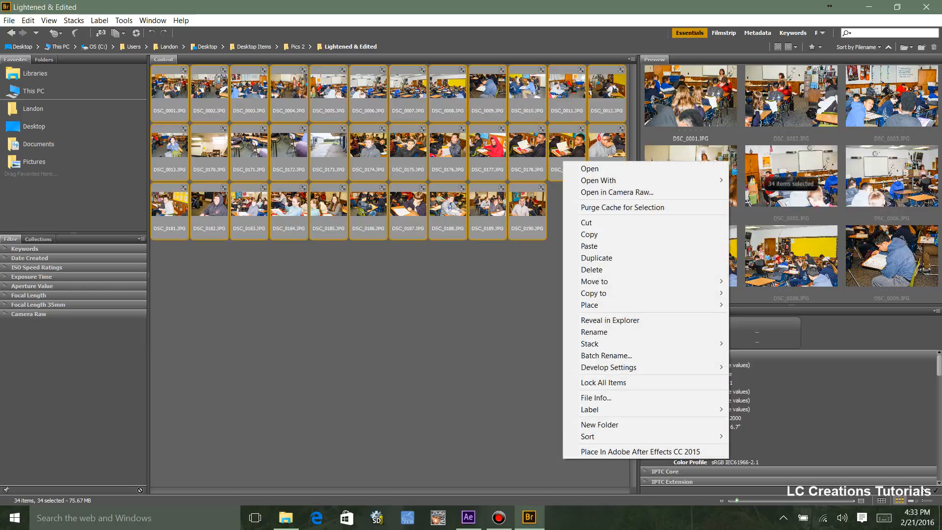
right_click(519, 322)
right_click(520, 323)
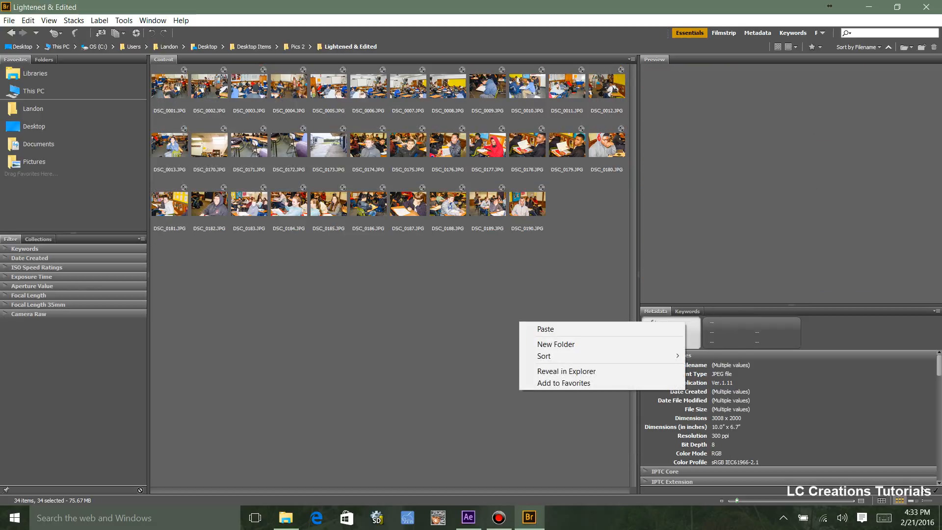
- Select all photos in the Lightened & Edited folder and open Batch Rename for them
drag(164, 252, 627, 74)
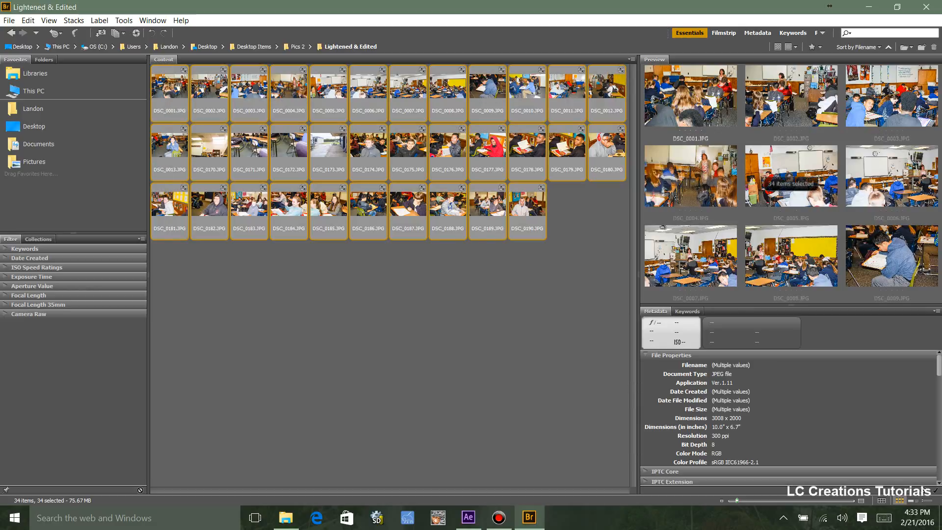
right_click(518, 84)
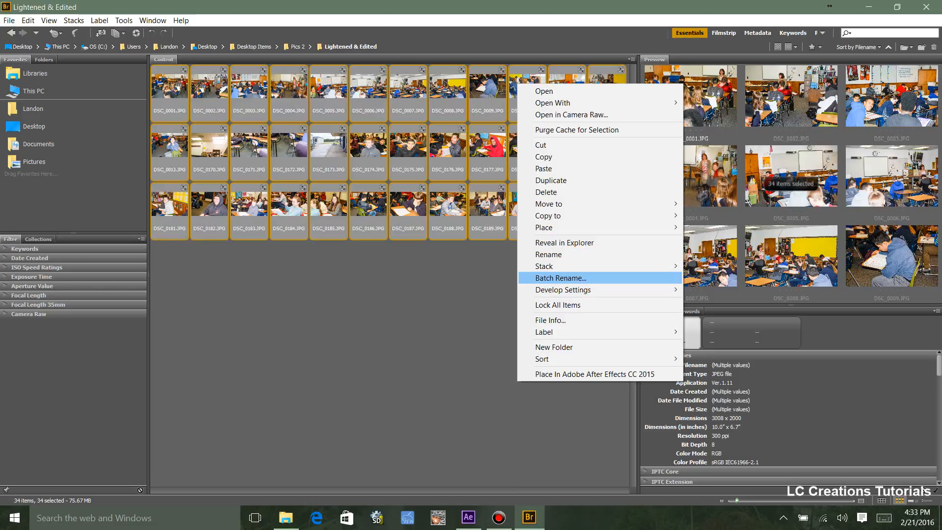
click(561, 278)
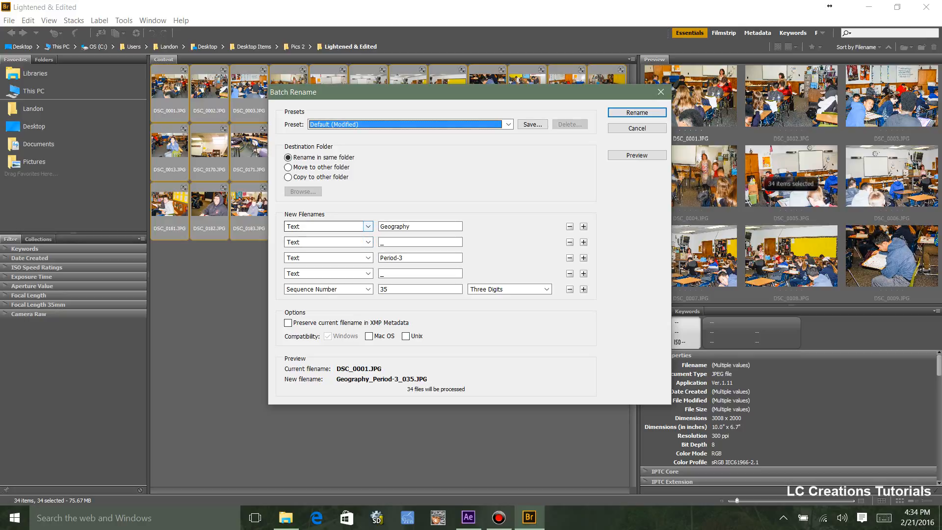
drag(442, 92, 475, 285)
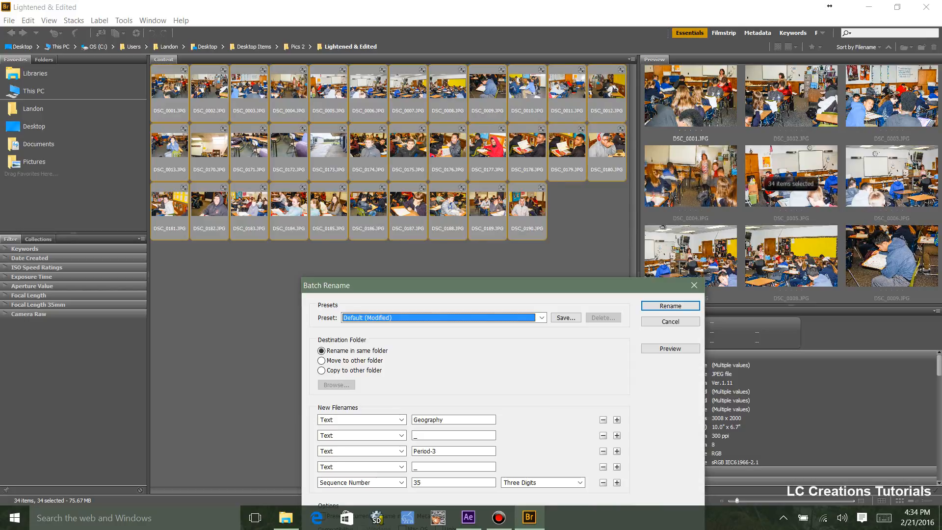
drag(525, 287, 430, 97)
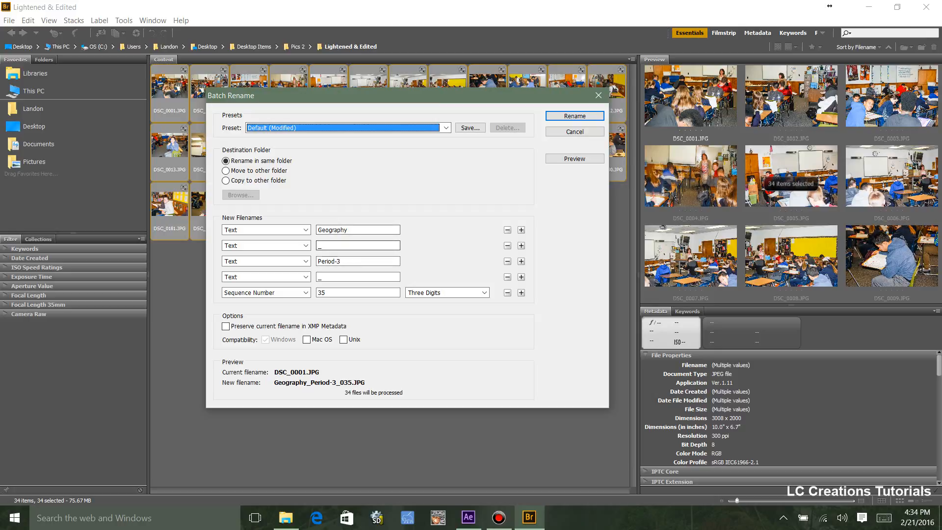
- Examine the component types available for the first part of the new filenames, keeping it as Text
click(361, 261)
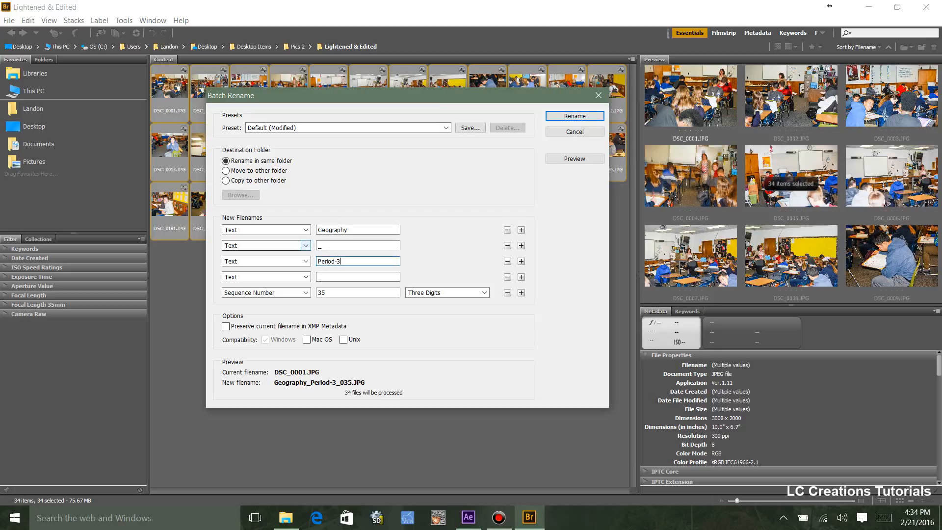
double_click(334, 230)
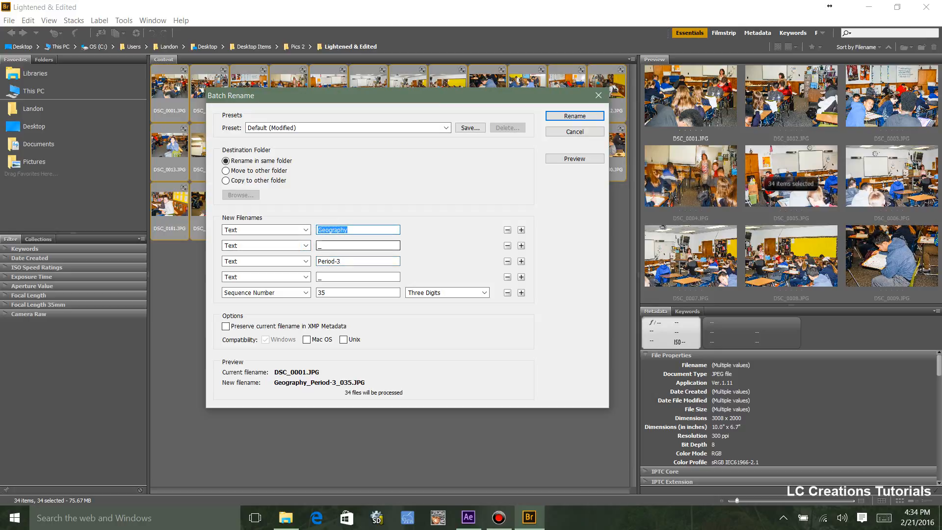
click(305, 229)
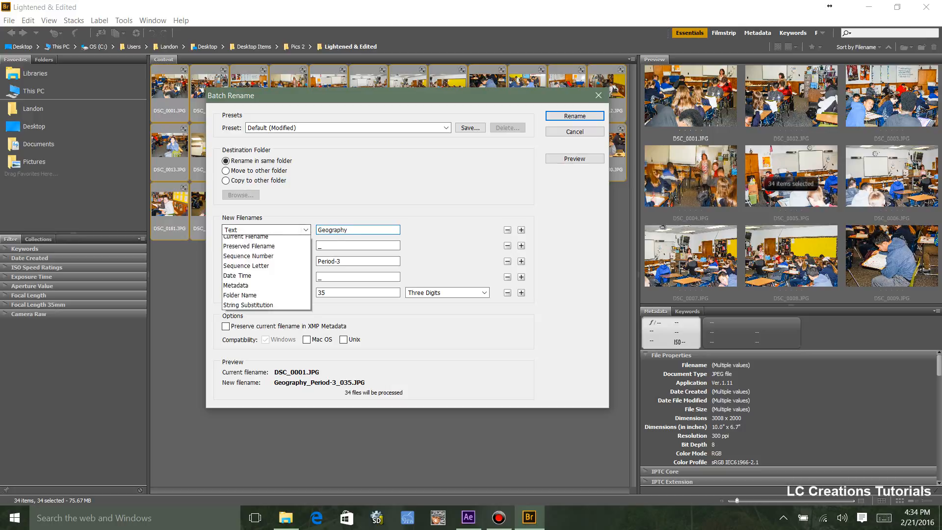
click(305, 230)
click(305, 230)
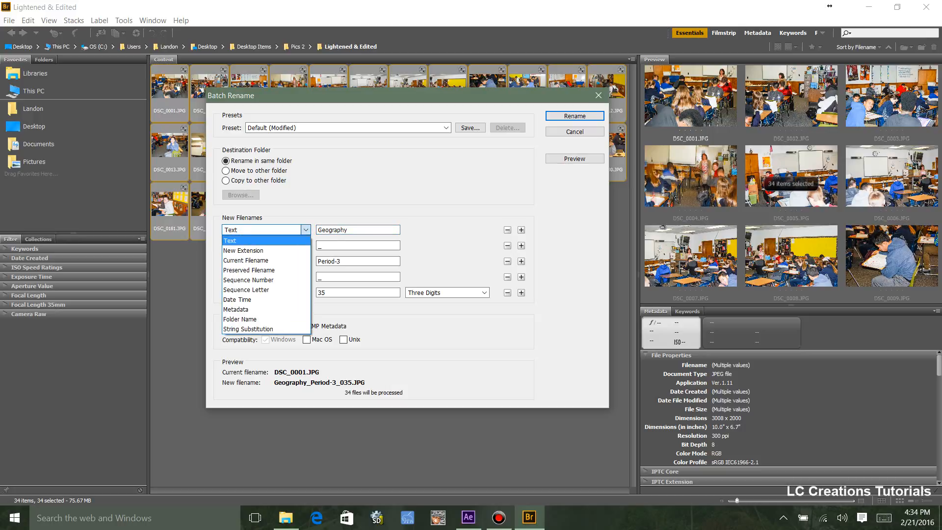
click(265, 240)
key(Tab)
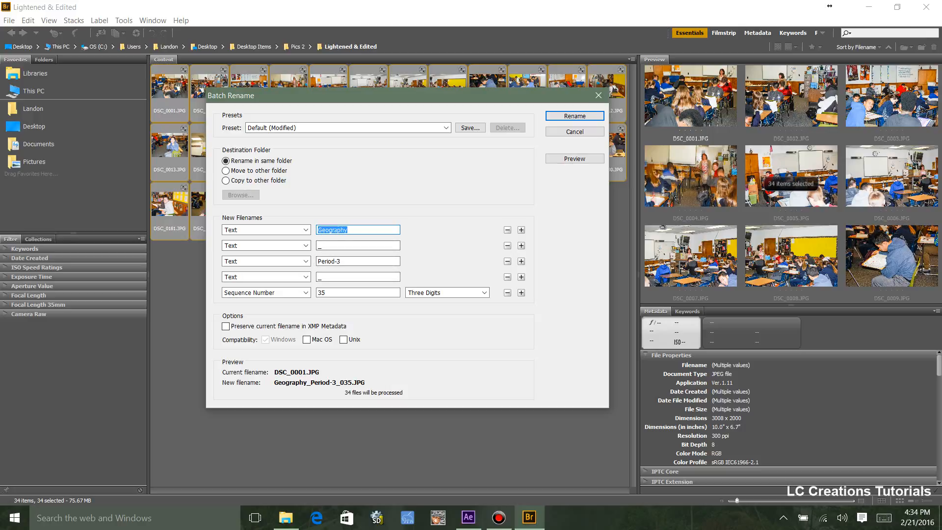
click(350, 230)
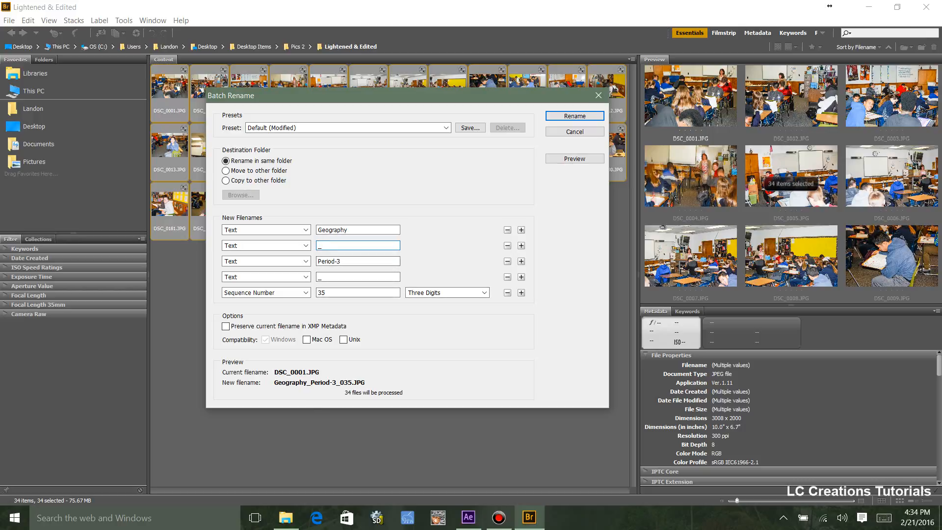
- Clear the third text part of the new filenames and re-enter it as Period-3
key(Tab)
key(BackSpace)
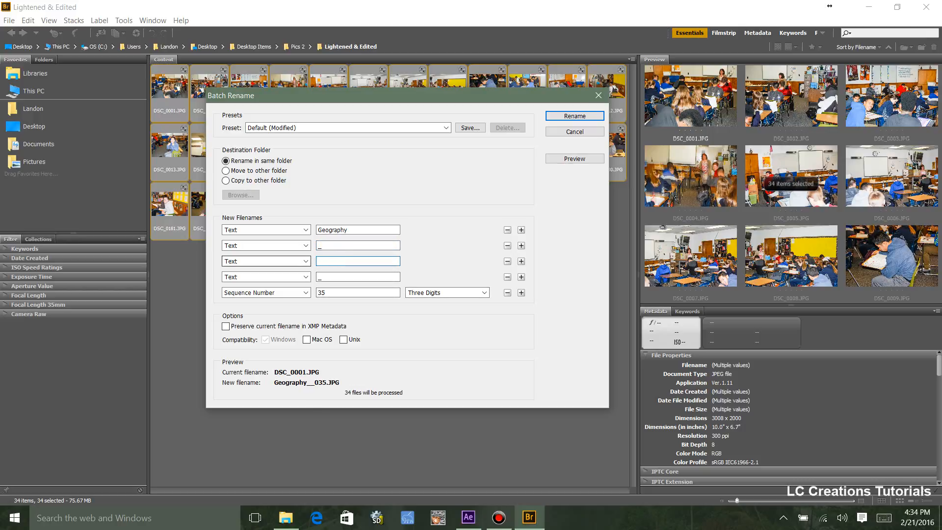
text(M)
key(BackSpace)
text(Period-3)
- Set the starting sequence number of the new filenames to 0
drag(326, 293, 322, 293)
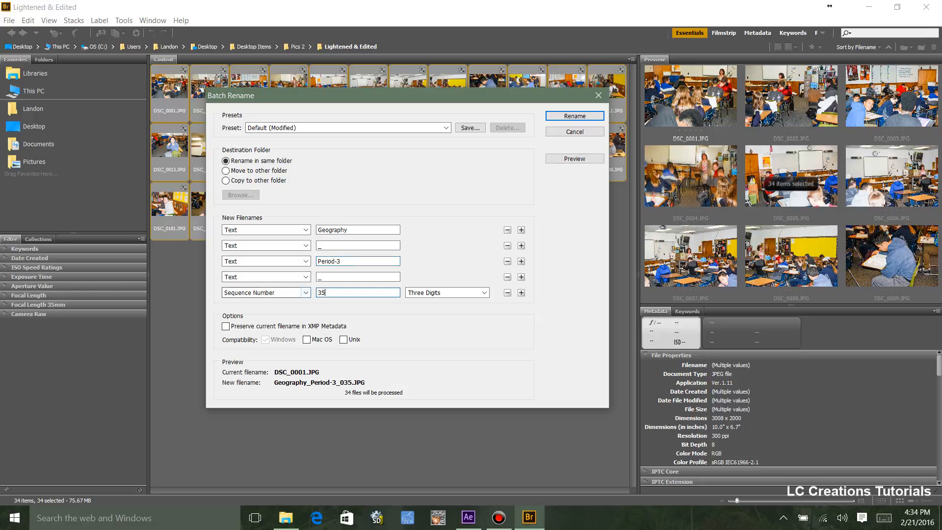
key(BackSpace)
key(BackSpace)
- Remove both underscore text parts from the new filenames
click(322, 278)
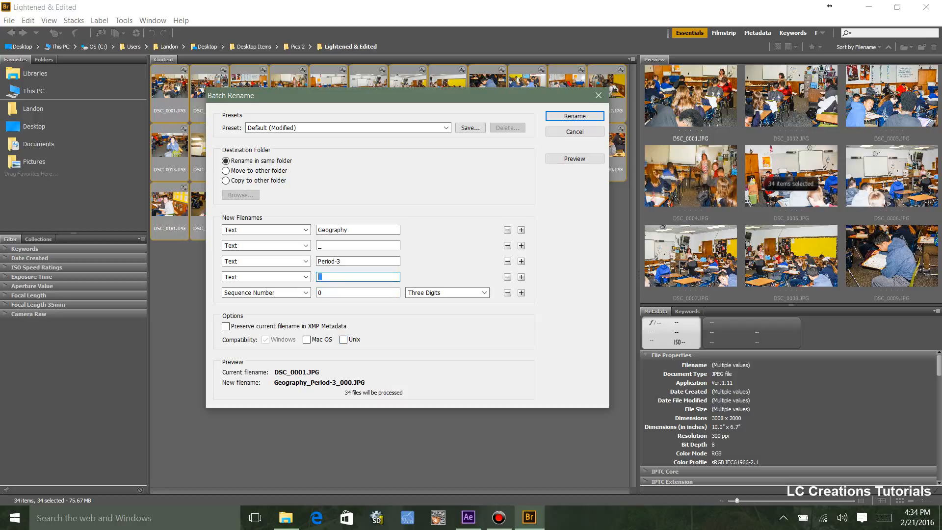
click(507, 276)
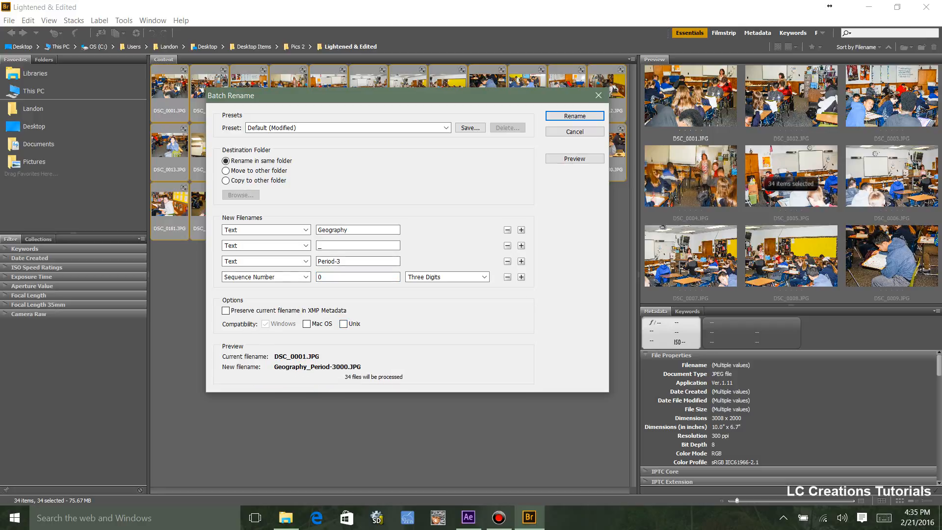
click(507, 245)
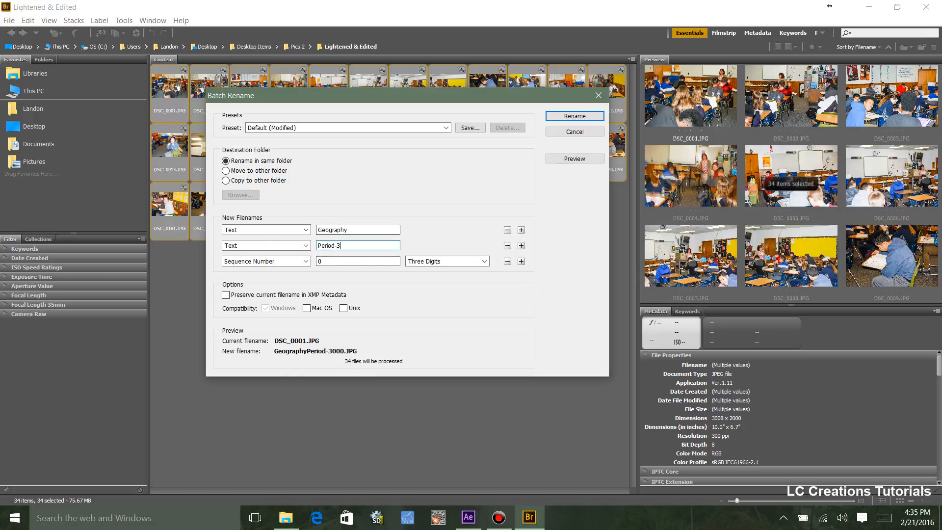
- Append an underscore to both the Geography and the Period-3 text parts of the new filenames
click(349, 230)
text(_)
text(_)
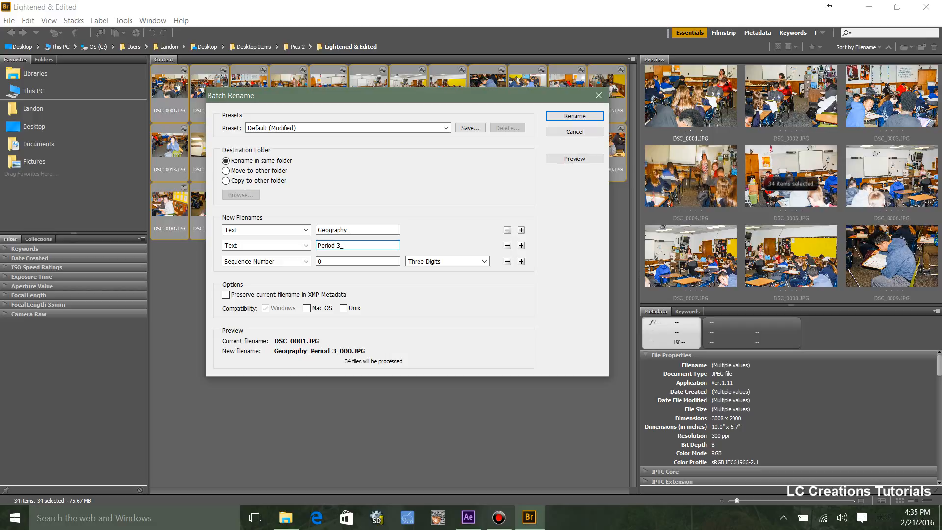
click(357, 229)
click(357, 245)
click(358, 261)
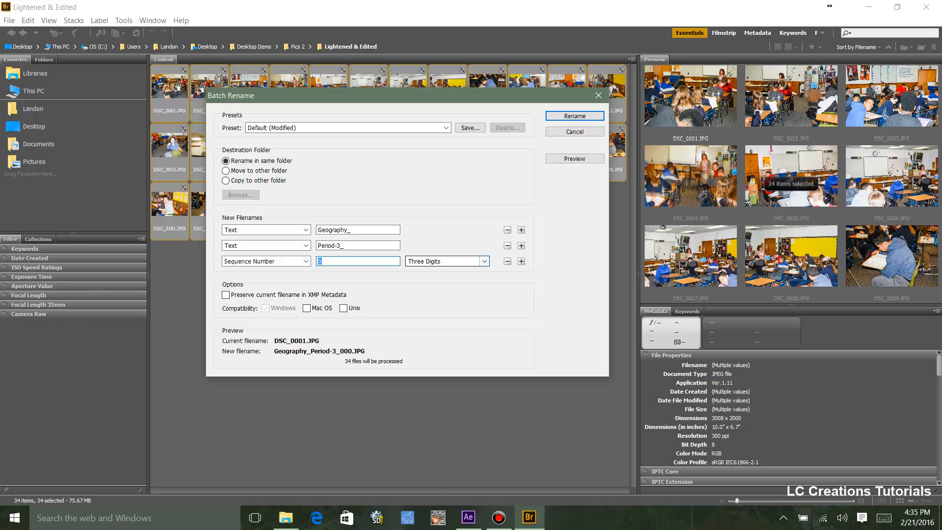
- Try the Two Digits and One Digit lengths for the sequence number in the new filenames
click(484, 261)
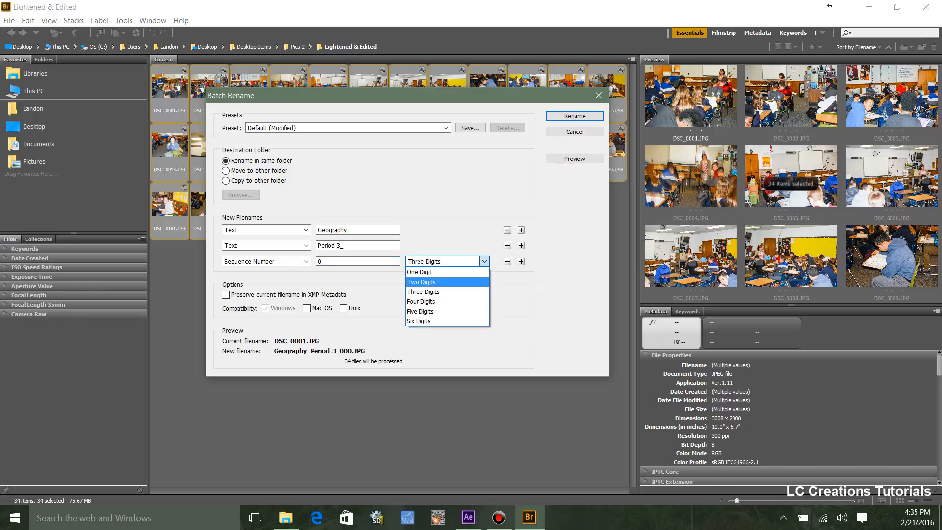
click(422, 282)
click(484, 261)
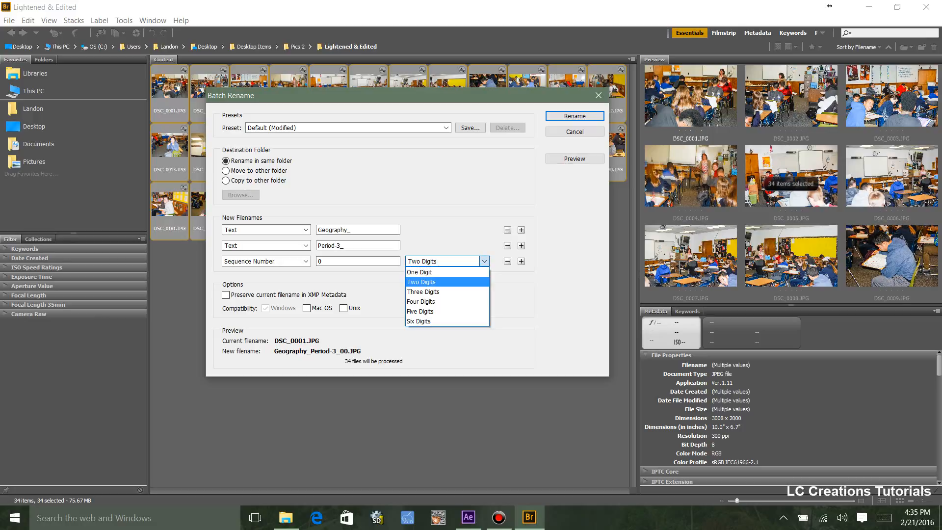
click(447, 343)
click(484, 261)
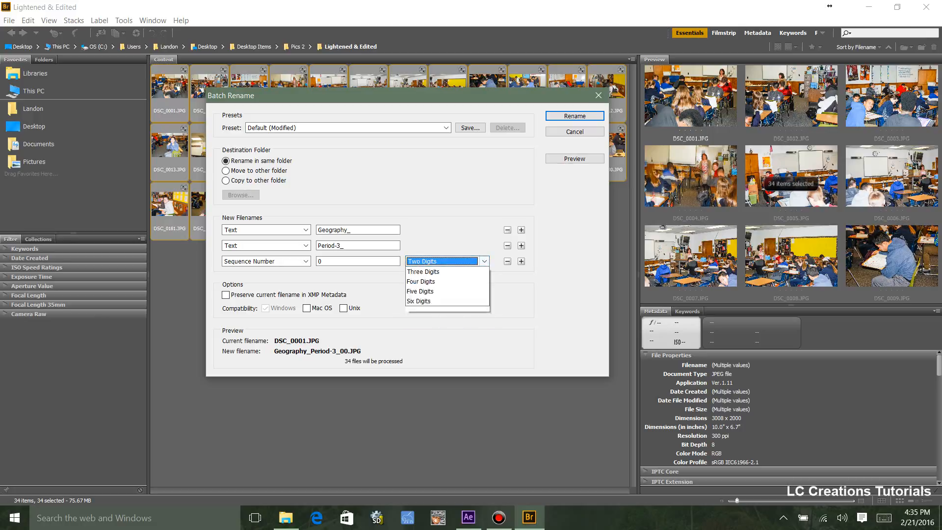
click(432, 272)
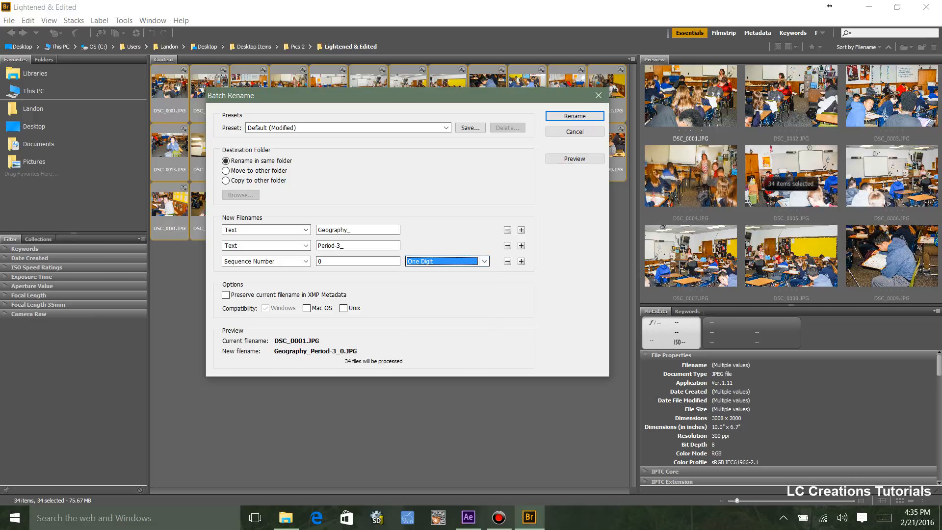
- Set the sequence number to Four Digits, run the batch rename and clear the photo selection
click(484, 261)
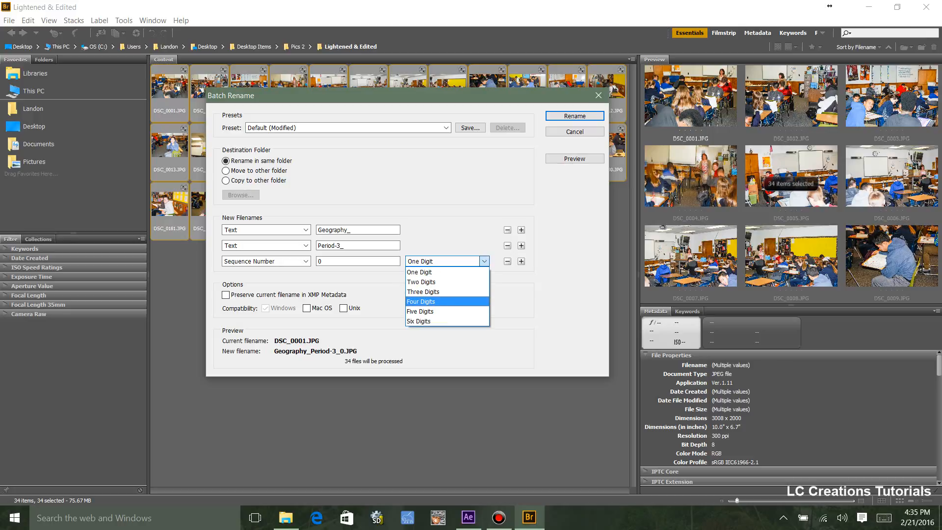
click(422, 302)
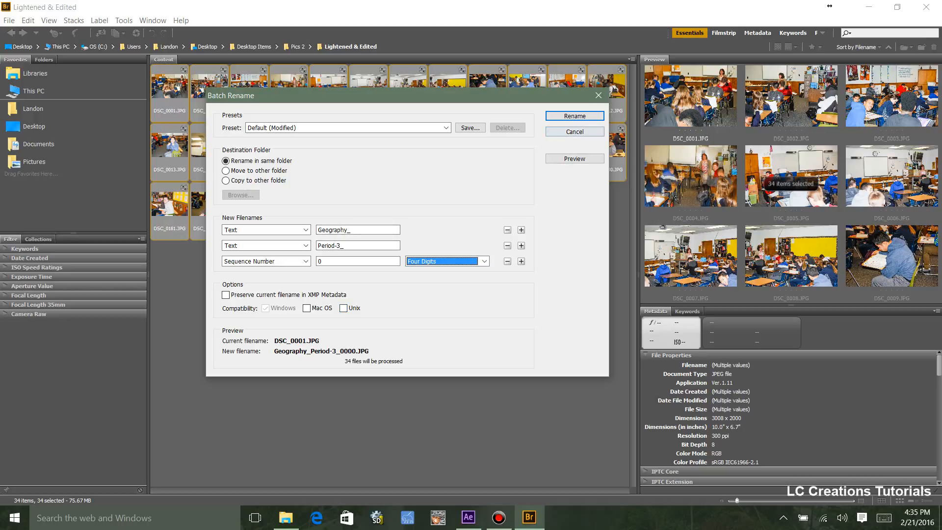
click(574, 116)
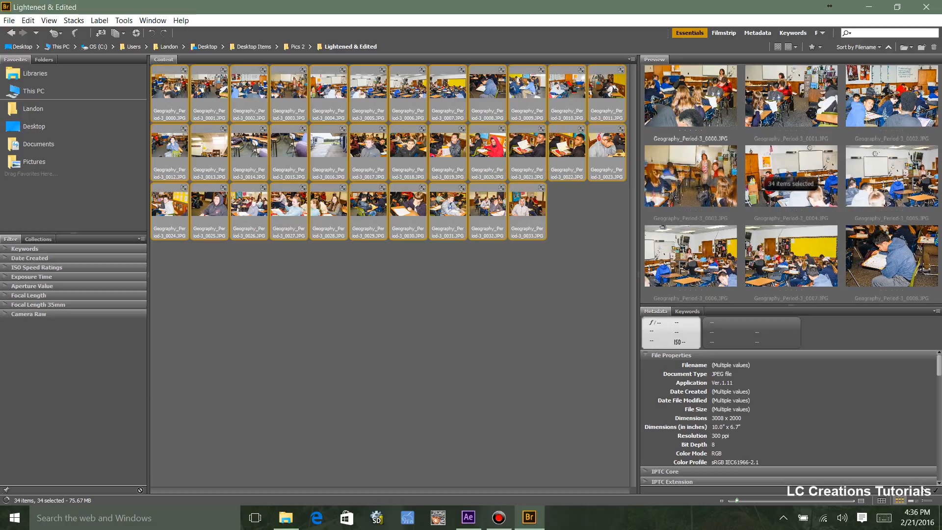
click(373, 314)
- Check the previews and filenames of the first three renamed photos in the folder
click(249, 88)
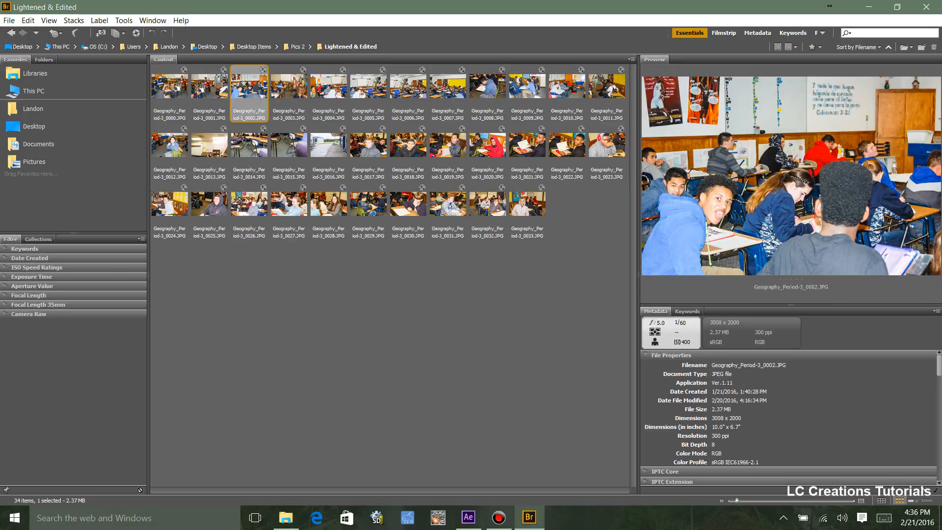
click(170, 89)
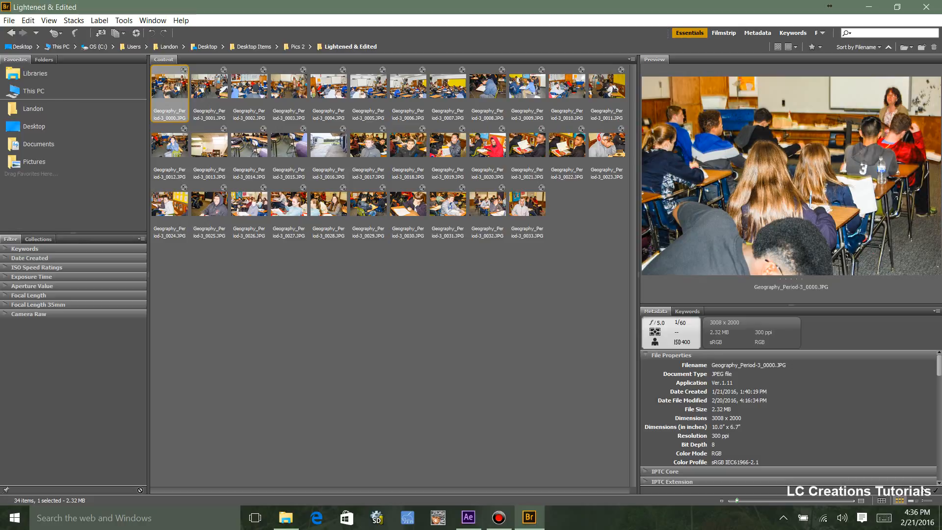
right_click(167, 119)
key(Escape)
key(F2)
key(Tab)
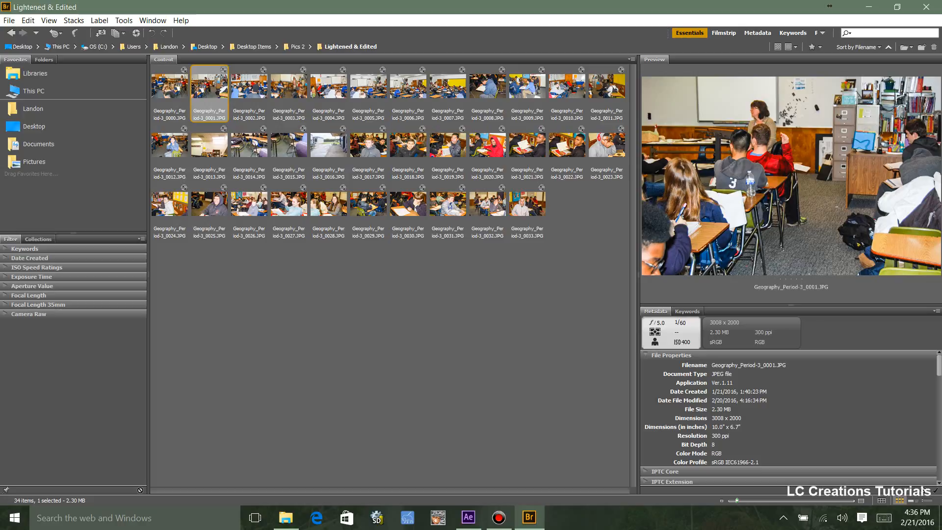
key(Tab)
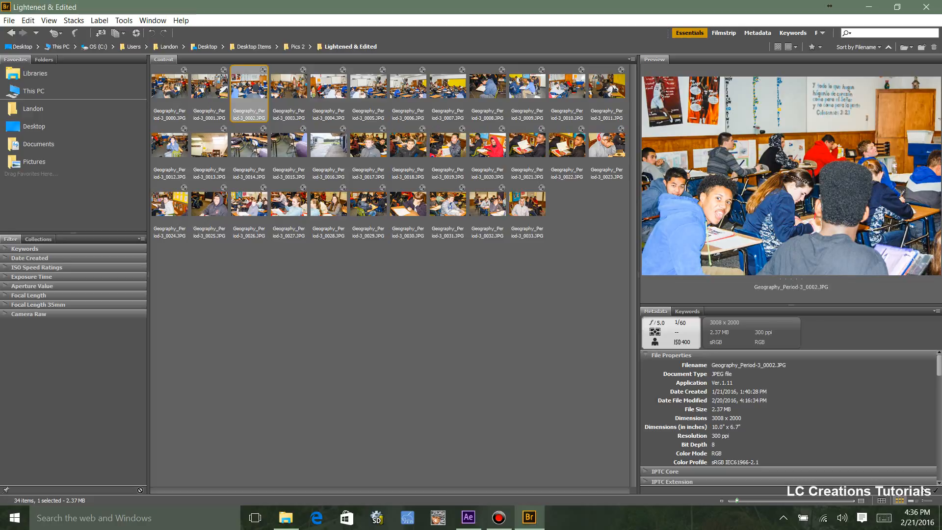
- Try marquee-selecting groups of photos in the folder, clearing the selection after each try
drag(151, 260, 627, 124)
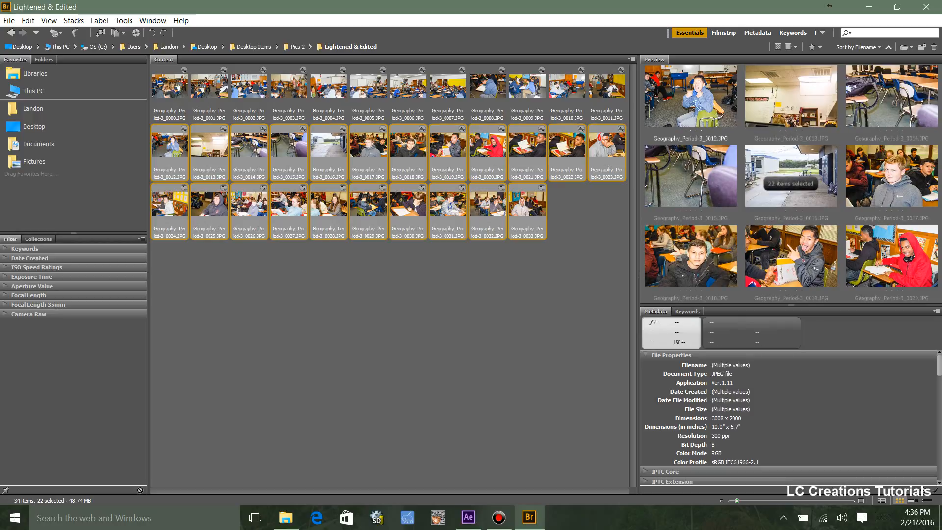
click(572, 245)
click(528, 206)
click(571, 245)
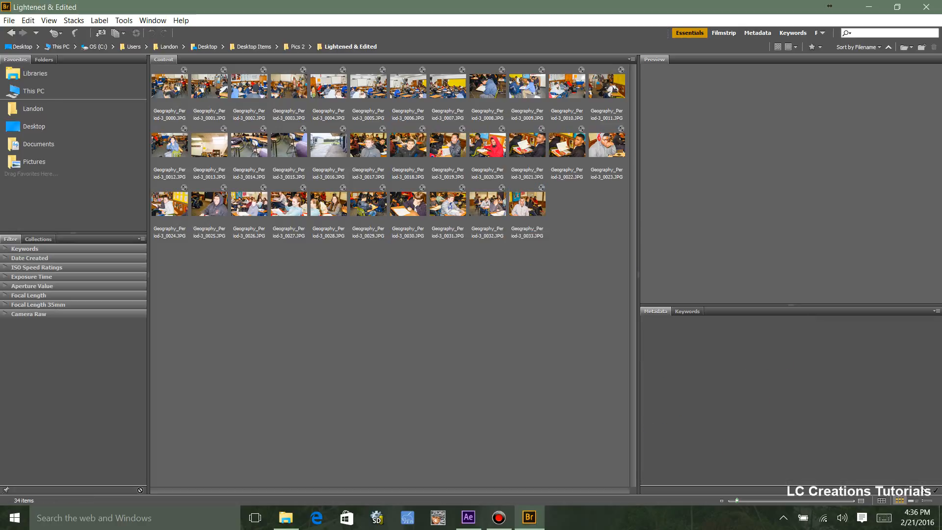
drag(187, 255, 629, 65)
click(579, 236)
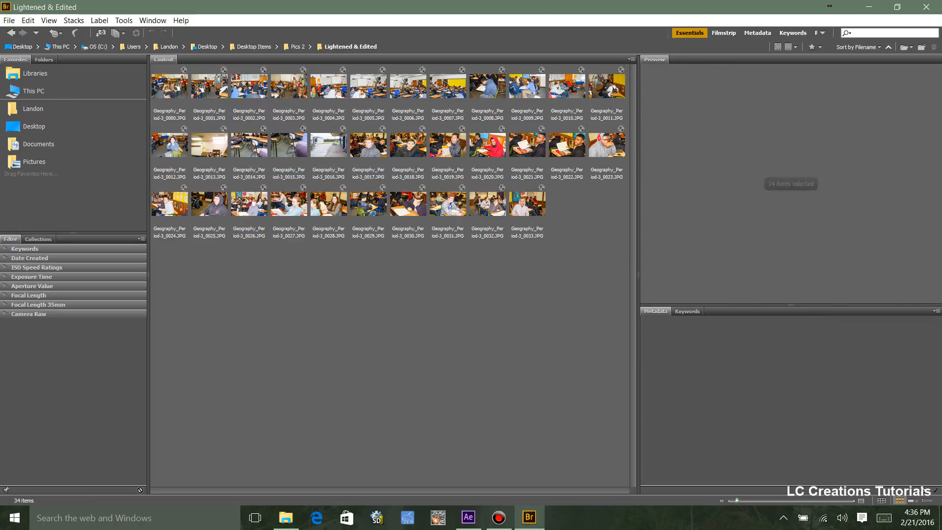
- Select all the renamed photos in Lightened & Edited and move them to the Desktop Items folder
drag(619, 261, 151, 64)
right_click(151, 63)
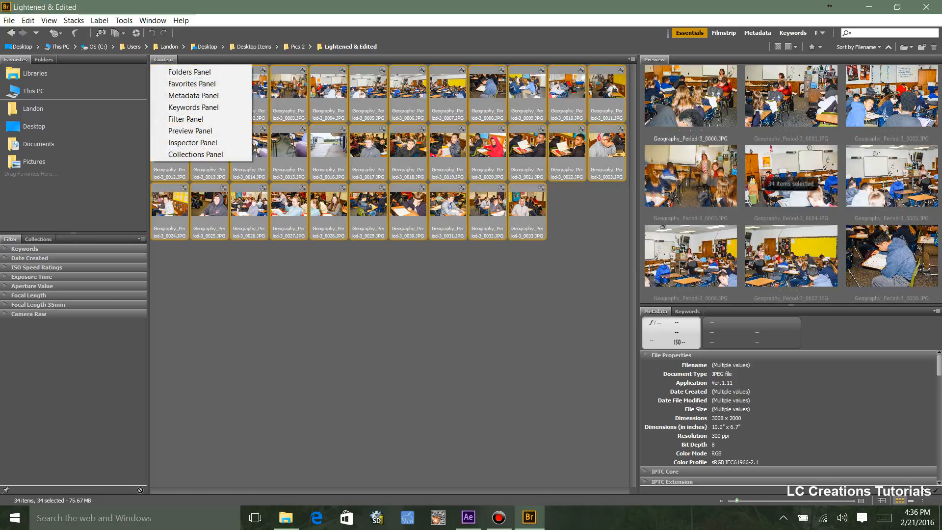
right_click(267, 133)
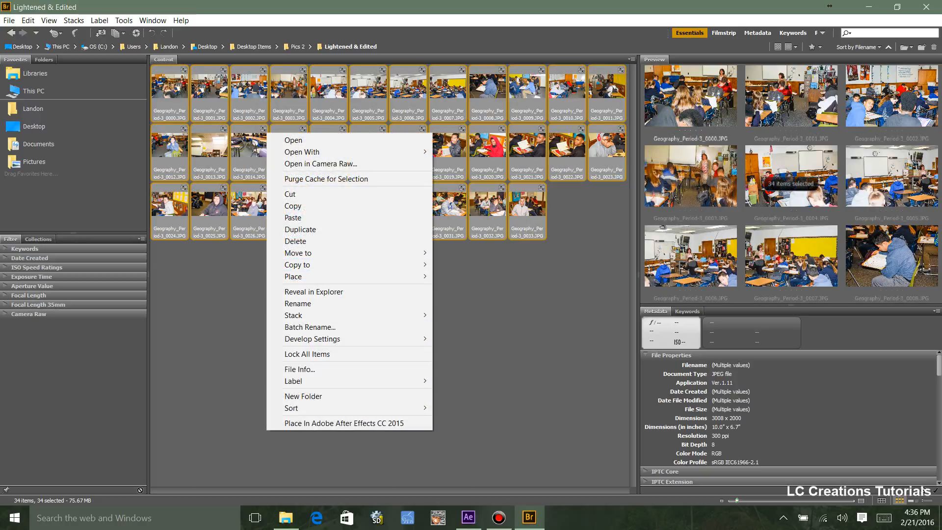
mouse_move(299, 253)
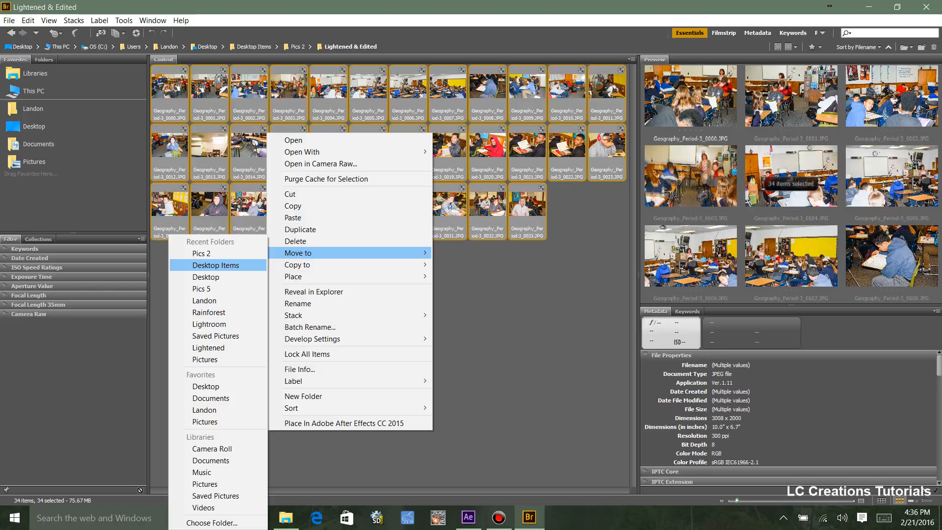
click(216, 265)
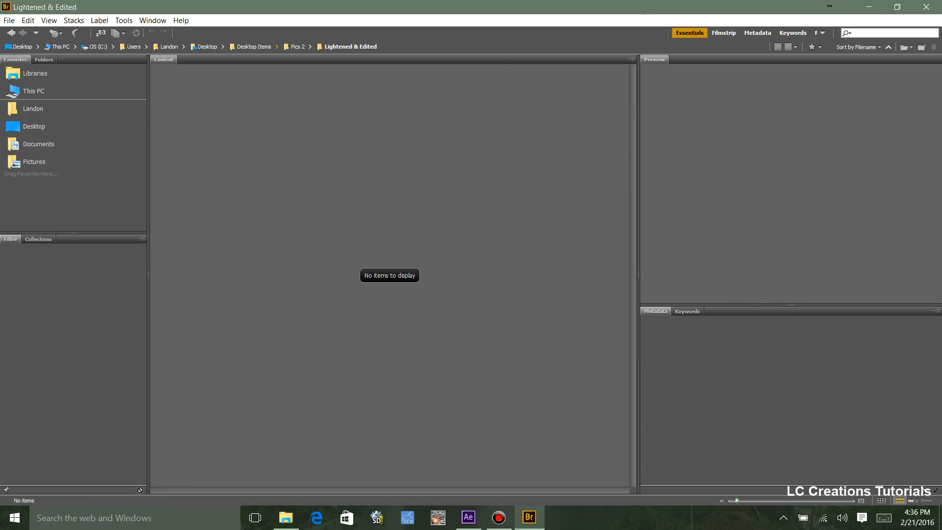
- In the Desktop Items folder, select all the Geography_Period-3 photos and move them back to Lightened & Edited
click(254, 47)
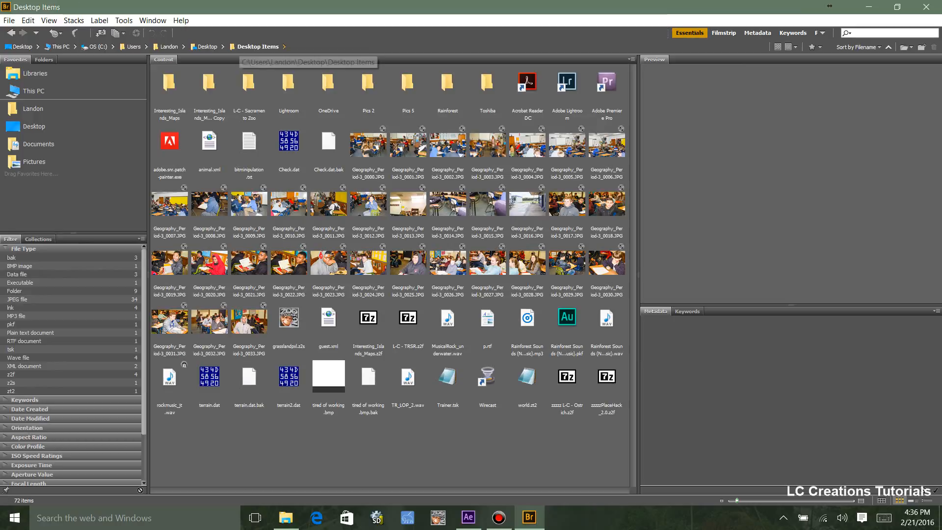
click(368, 145)
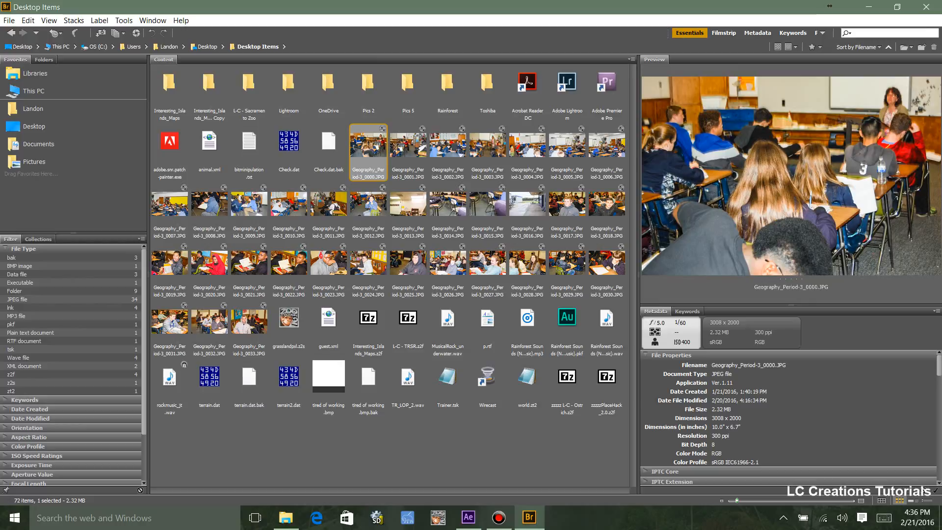
shift+click(250, 322)
right_click(333, 220)
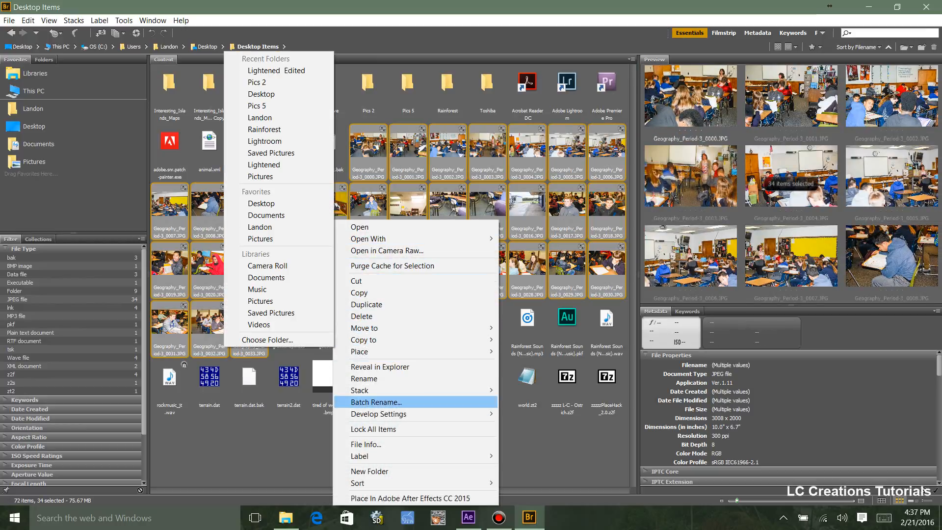
click(299, 450)
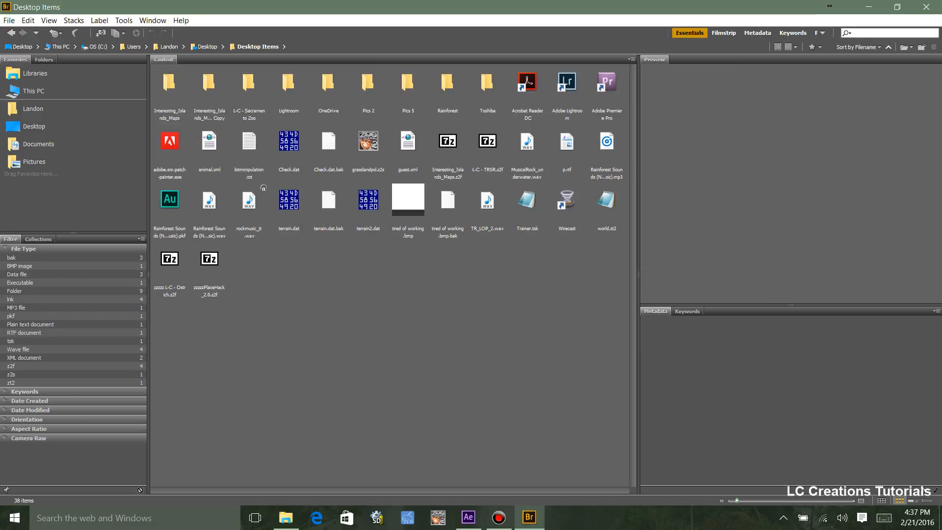
- Open the Lightened & Edited folder inside Pics 2 and delete all its photos to the Recycle Bin
double_click(367, 83)
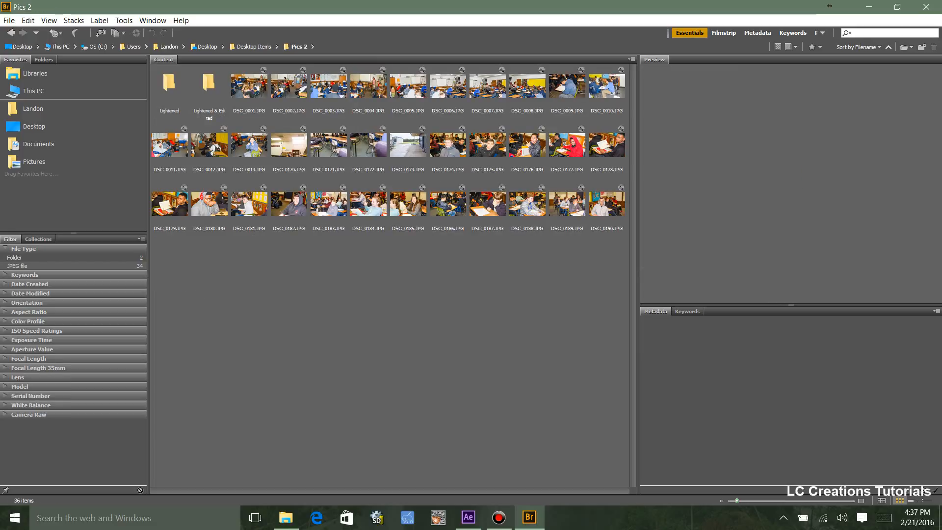
double_click(210, 84)
drag(159, 269, 619, 71)
right_click(454, 139)
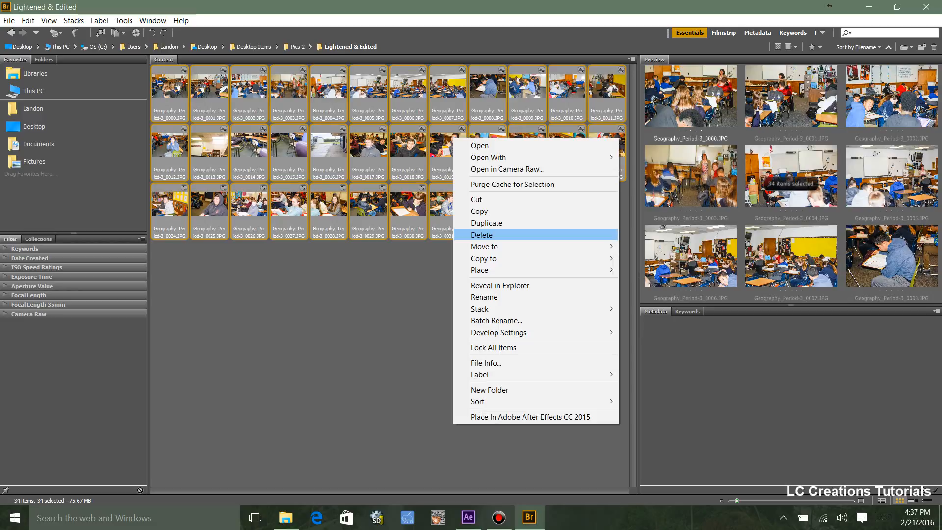
click(482, 235)
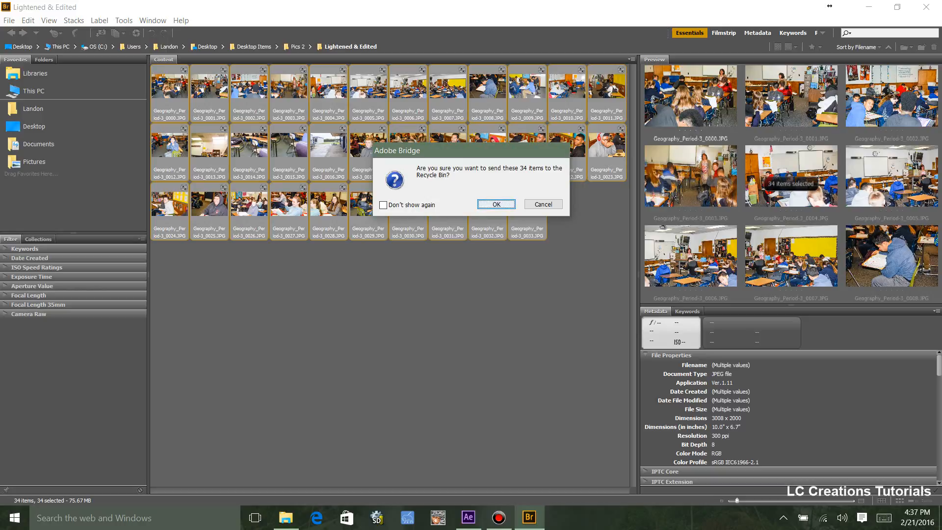
click(497, 204)
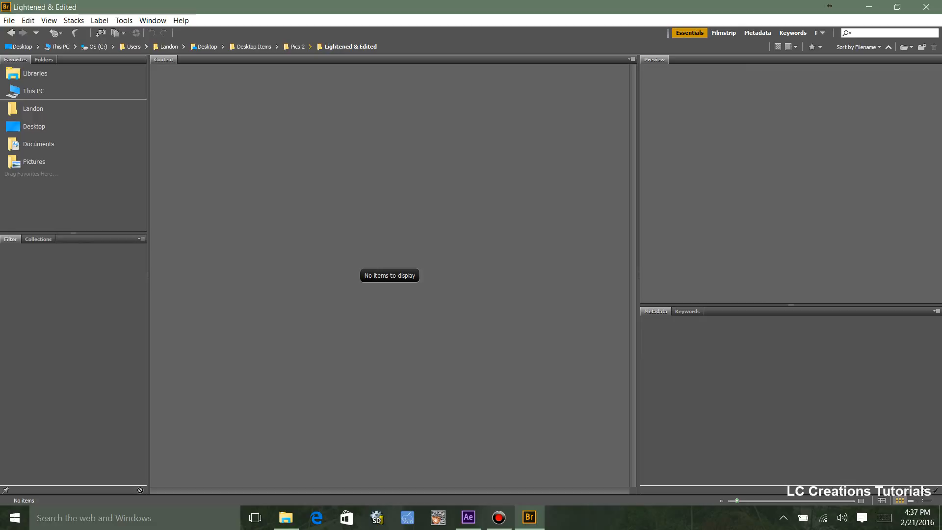
- Open the list of subfolders of Pics 2 in the folder path
click(310, 47)
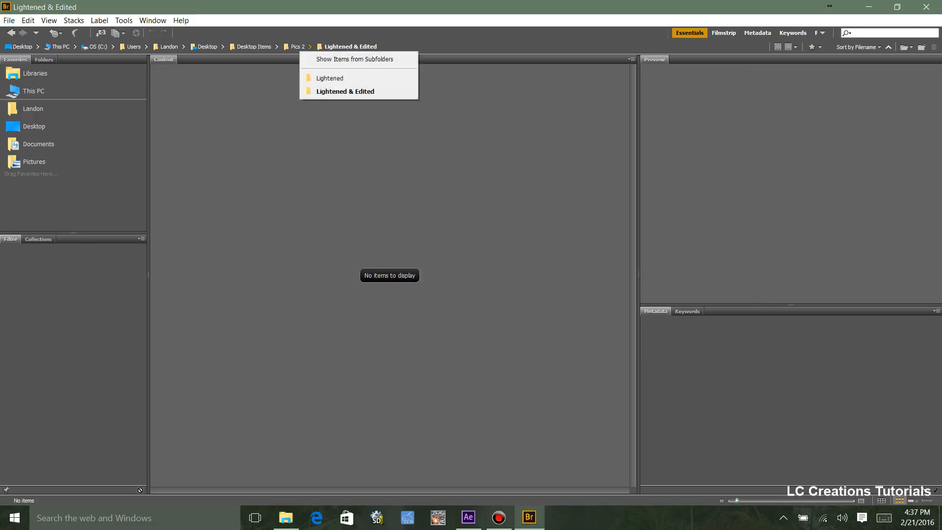